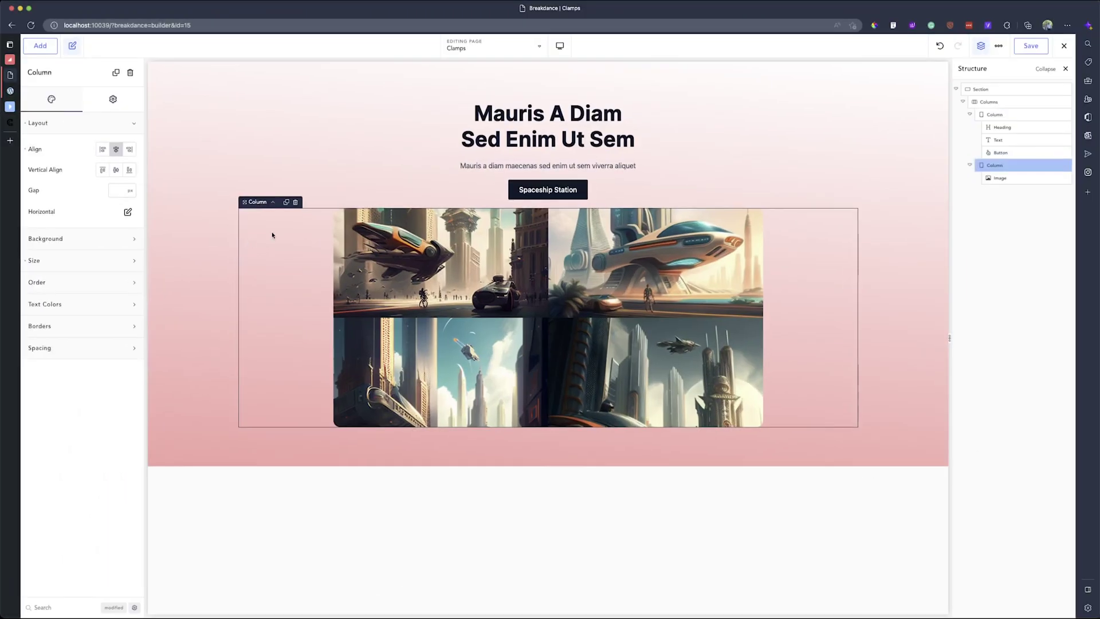
Select the Mauris A Diam Sed Enim Ut Sem heading on the Breakdance canvas to edit its typography.
{"action": "left_click", "coordinate": [511, 131]}
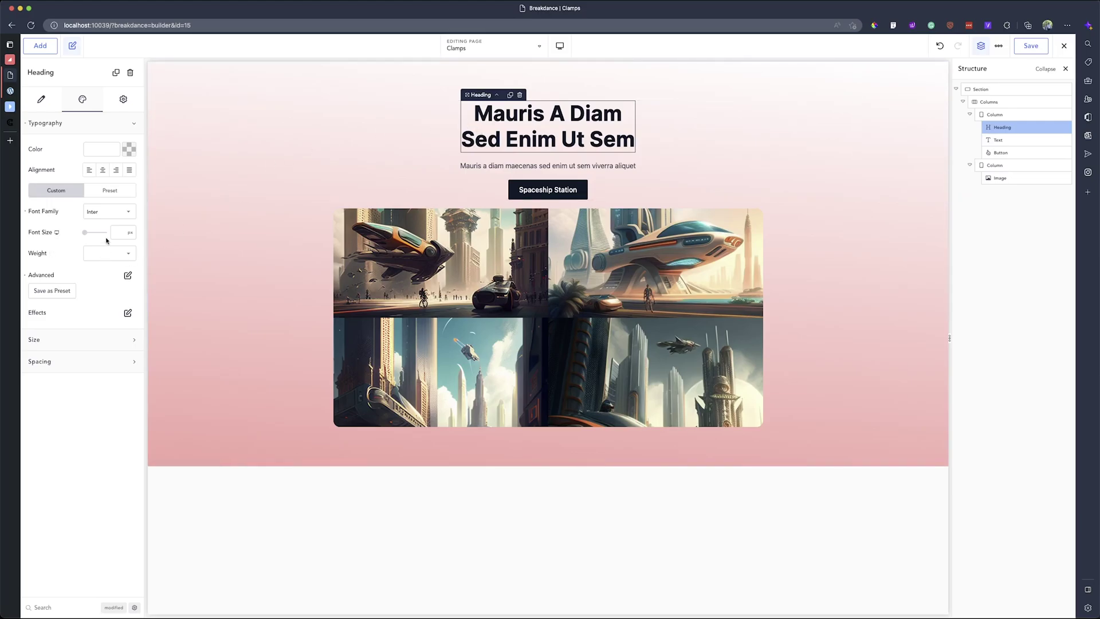
{"action": "mouse_move", "coordinate": [9, 86]}
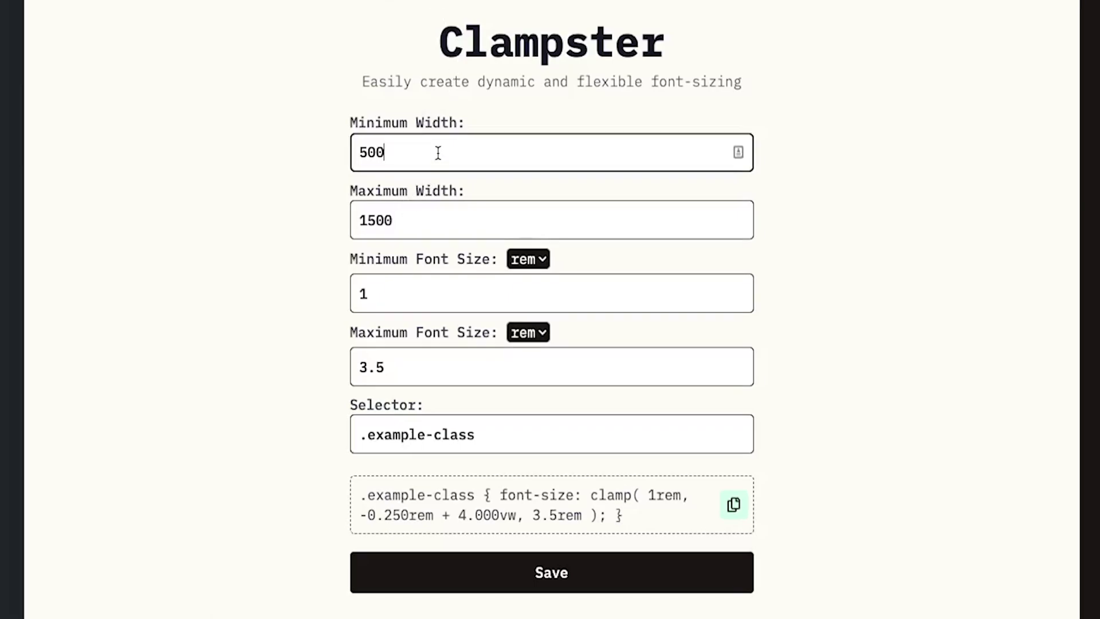
Change Clampster's widths to 360 and 1000, giving clamp( 1rem, -0.406rem + 6.250vw, 3.5rem ).
{"action": "double_click", "coordinate": [438, 152]}
{"action": "type", "text": "360"}
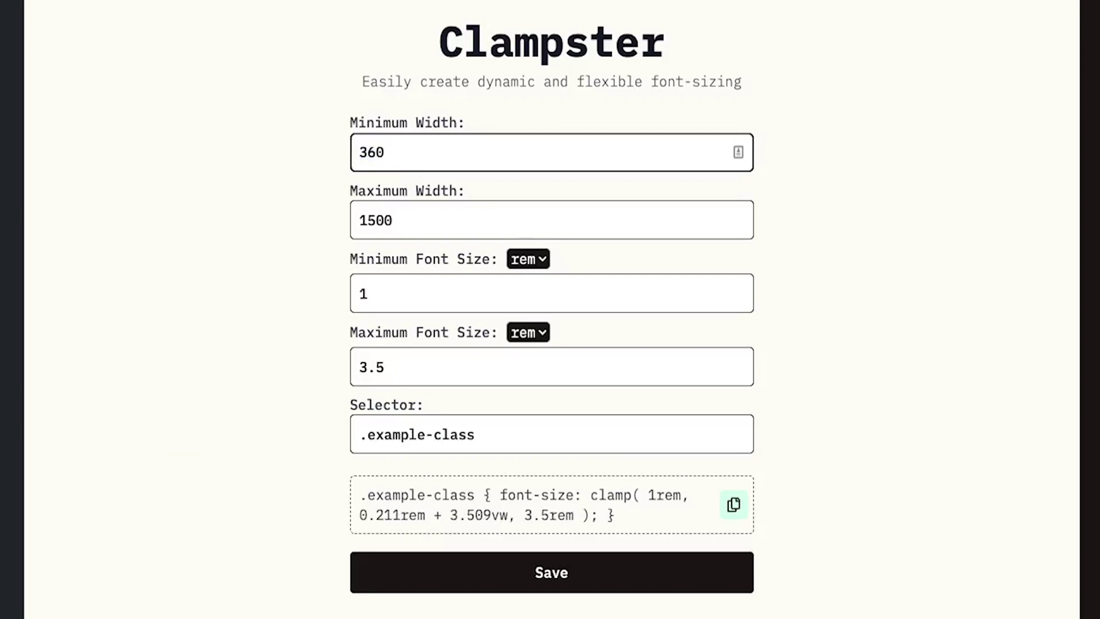
{"action": "key", "text": "Tab"}
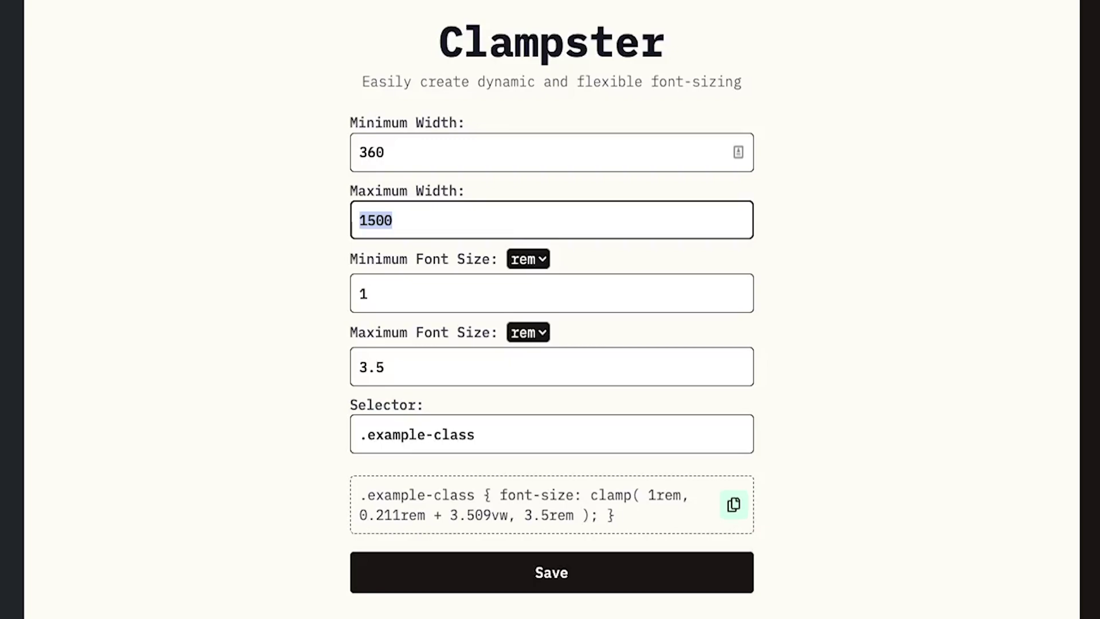
{"action": "type", "text": "1000"}
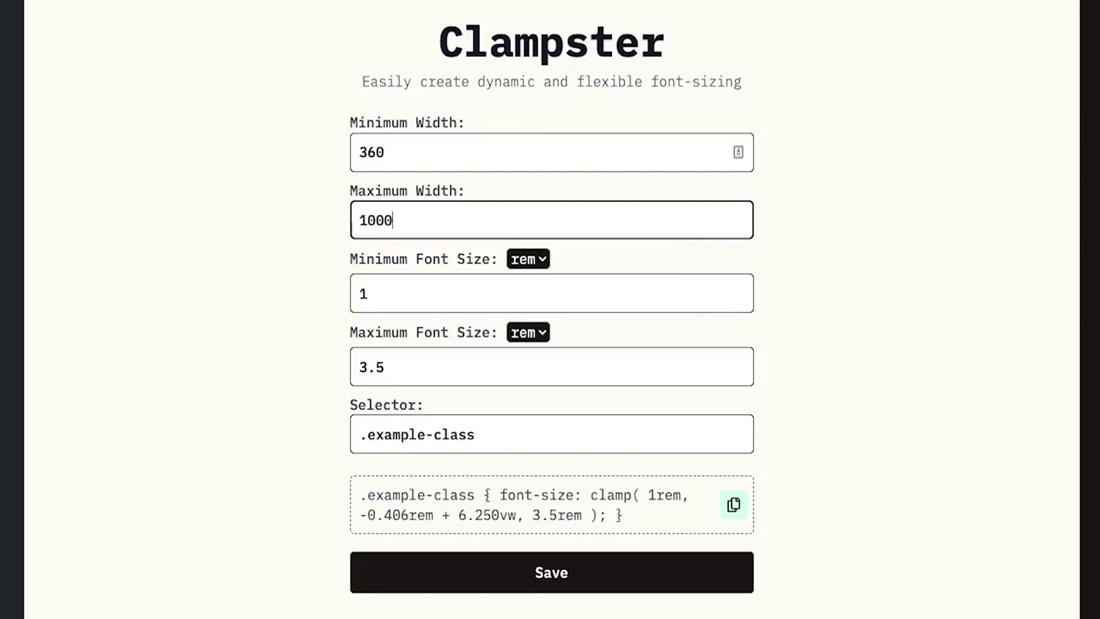
{"action": "left_click", "coordinate": [247, 244]}
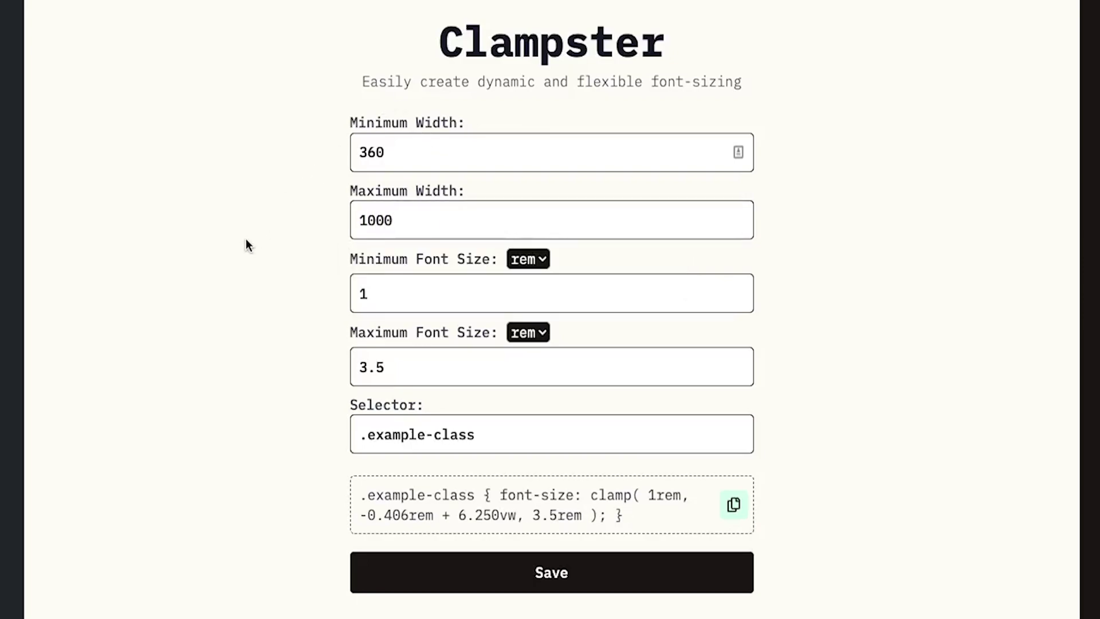
Switch both the minimum and maximum font-size units to px.
{"action": "left_click", "coordinate": [521, 259]}
{"action": "left_click", "coordinate": [530, 245]}
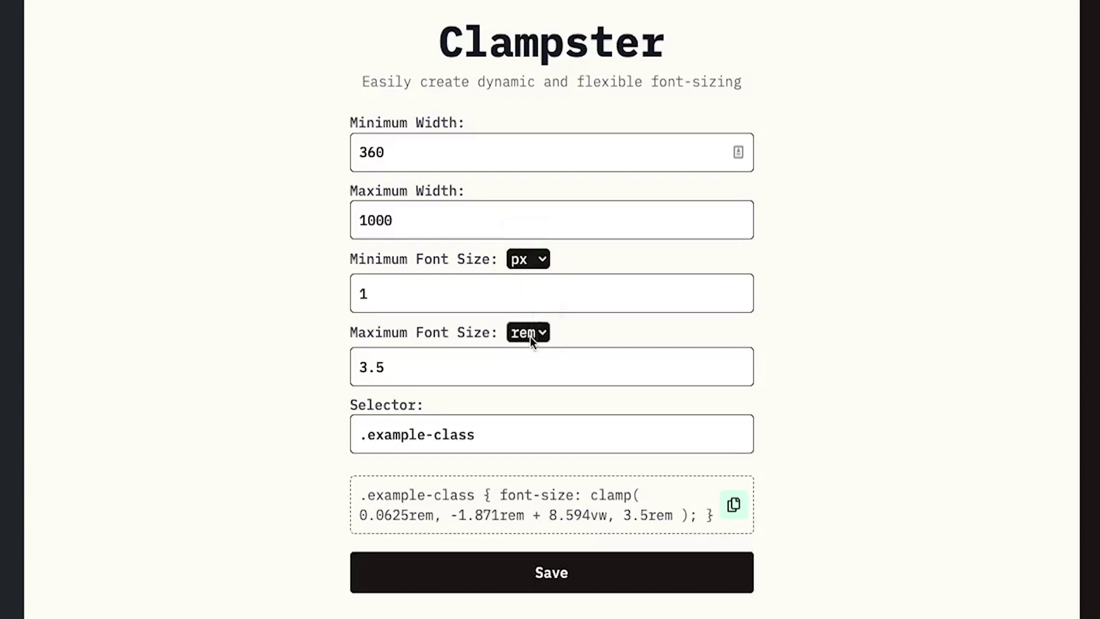
{"action": "left_click", "coordinate": [529, 333]}
{"action": "left_click", "coordinate": [537, 315]}
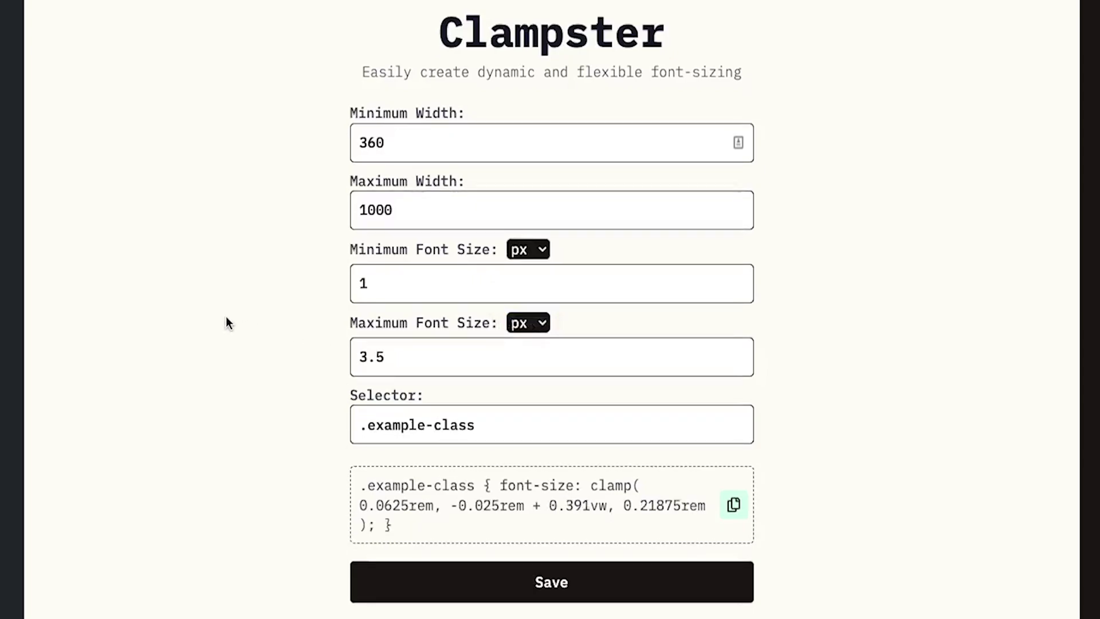
Enter 36 as the minimum and 72 as the maximum font size.
{"action": "left_click", "coordinate": [446, 284]}
{"action": "key", "text": "ctrl+a"}
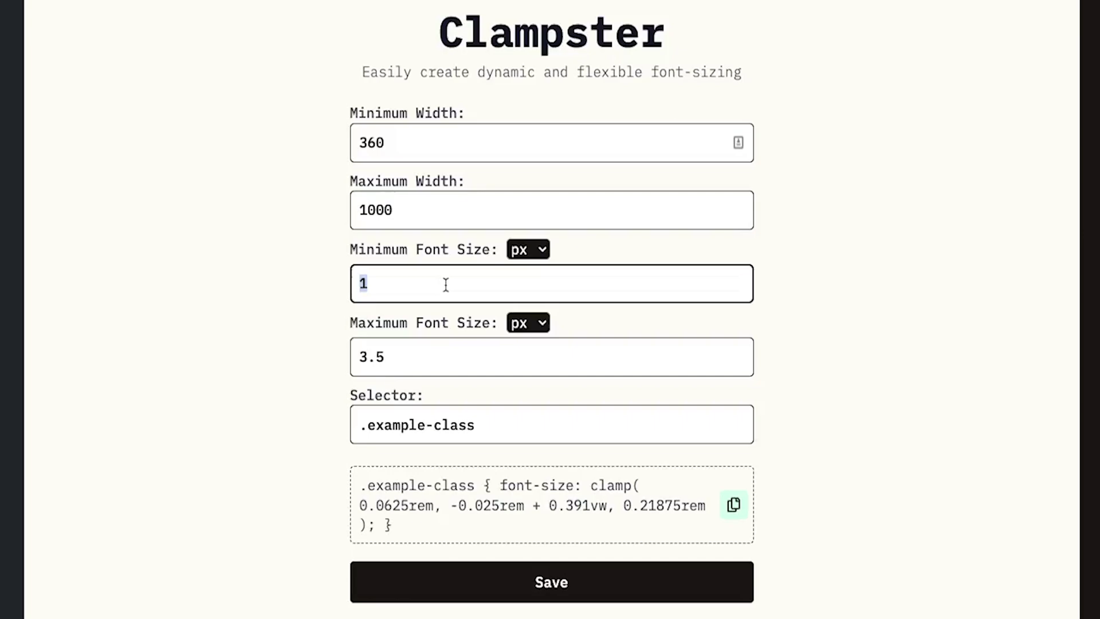
{"action": "type", "text": "36"}
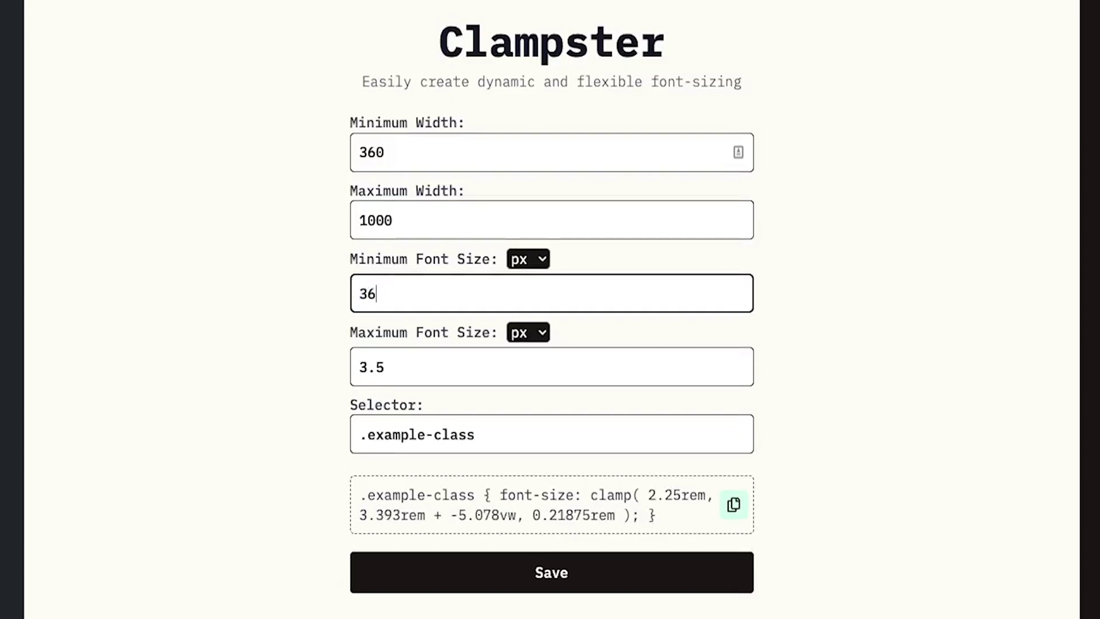
{"action": "left_click", "coordinate": [466, 361]}
{"action": "double_click", "coordinate": [468, 360]}
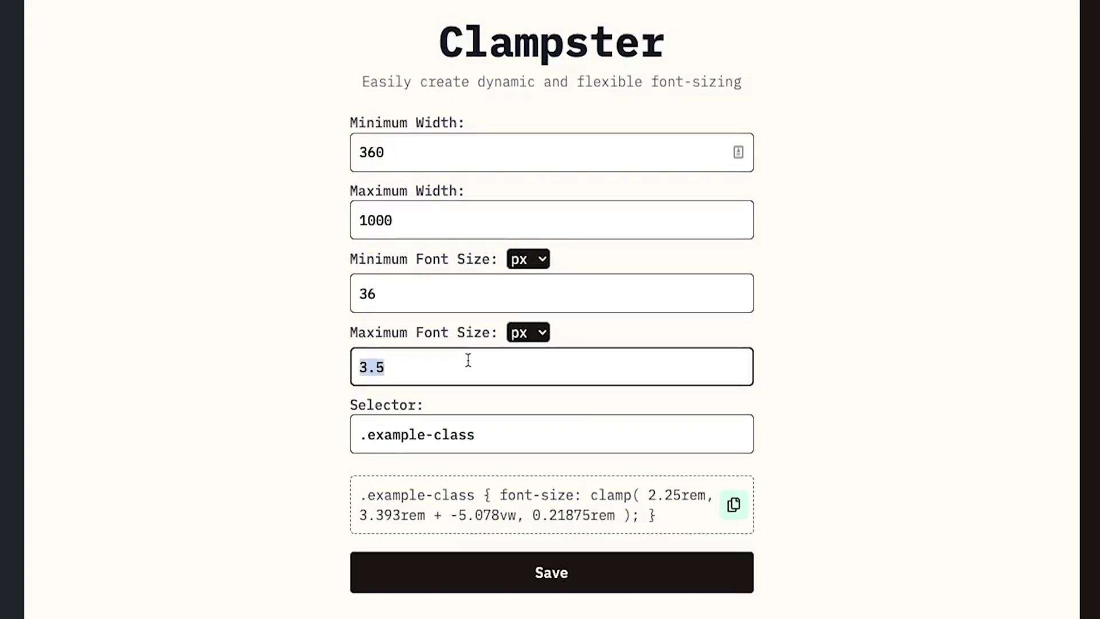
{"action": "type", "text": "72"}
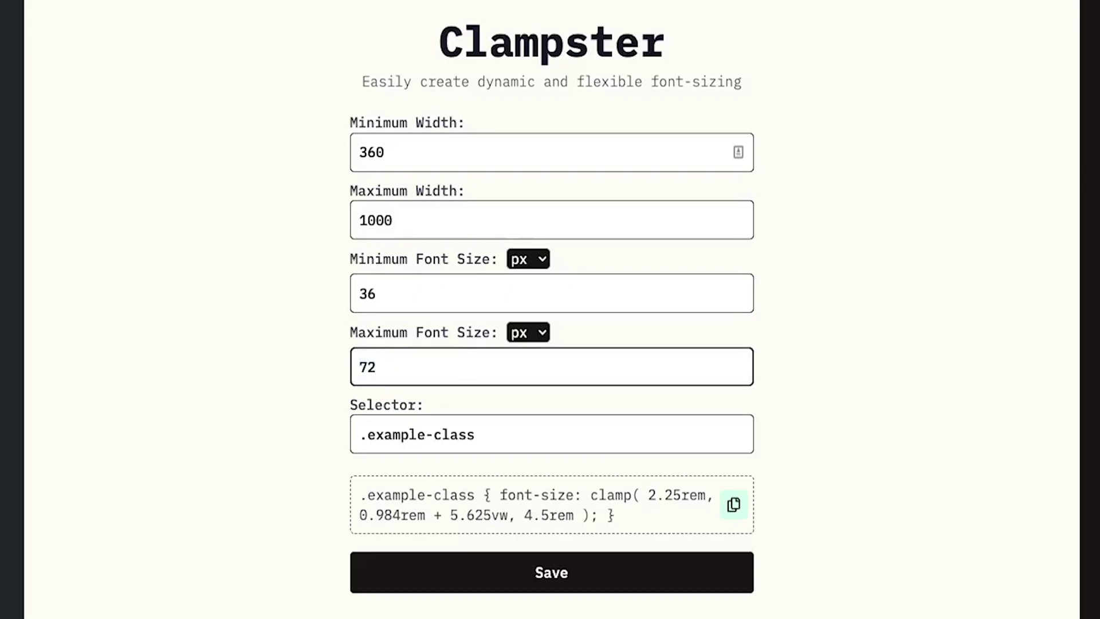
{"action": "left_click", "coordinate": [276, 377]}
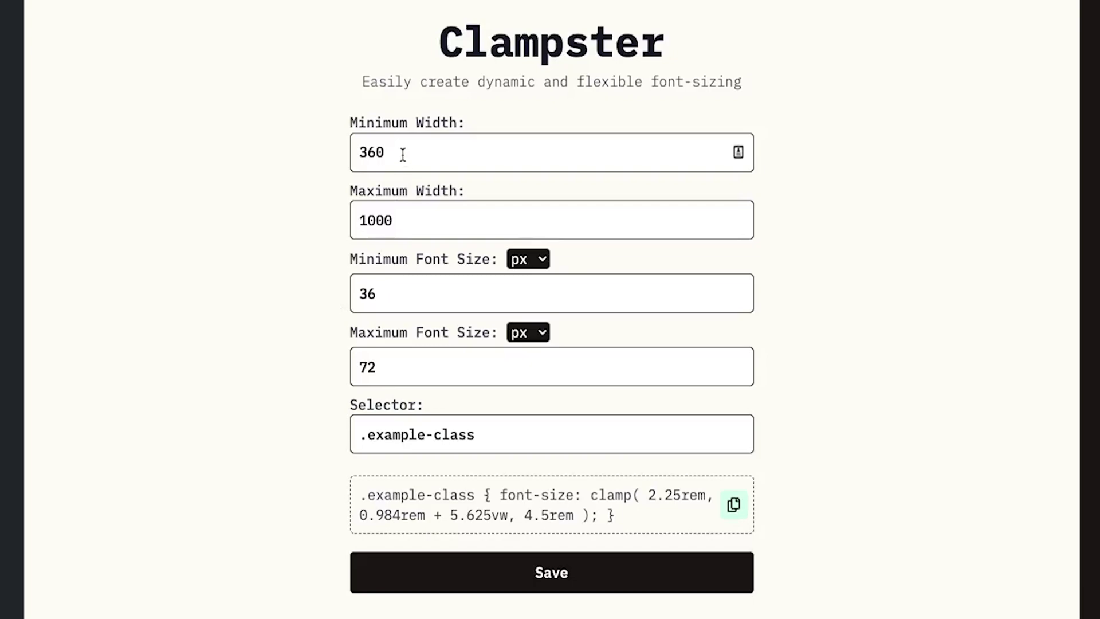
{"action": "left_click_drag", "start_coordinate": [403, 152], "coordinate": [336, 155]}
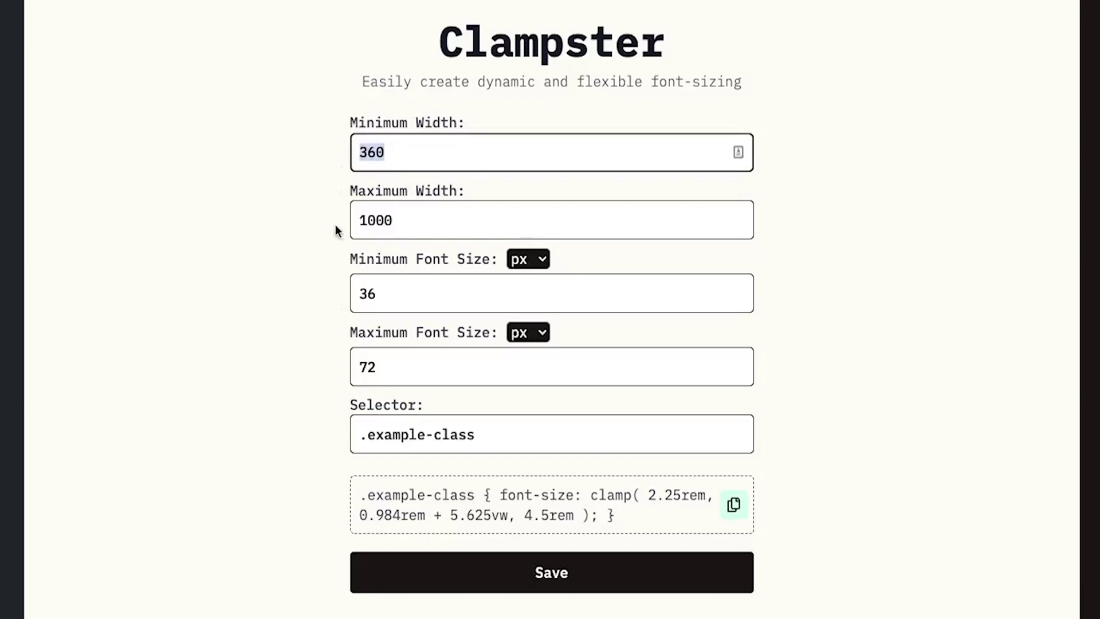
{"action": "left_click_drag", "start_coordinate": [383, 293], "coordinate": [339, 303]}
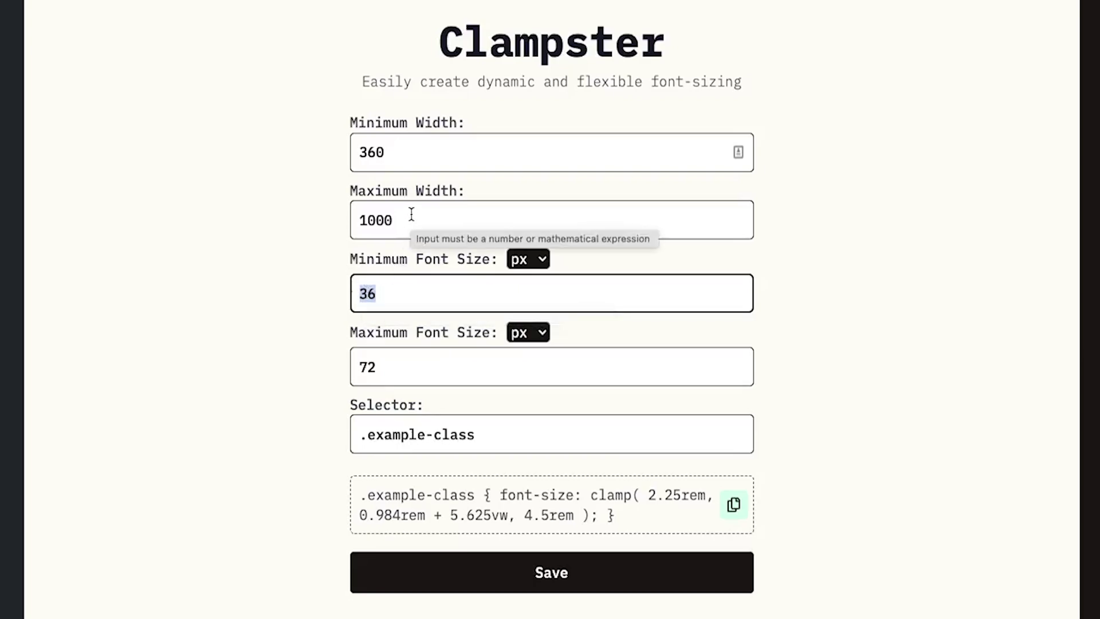
{"action": "left_click_drag", "start_coordinate": [401, 220], "coordinate": [329, 221]}
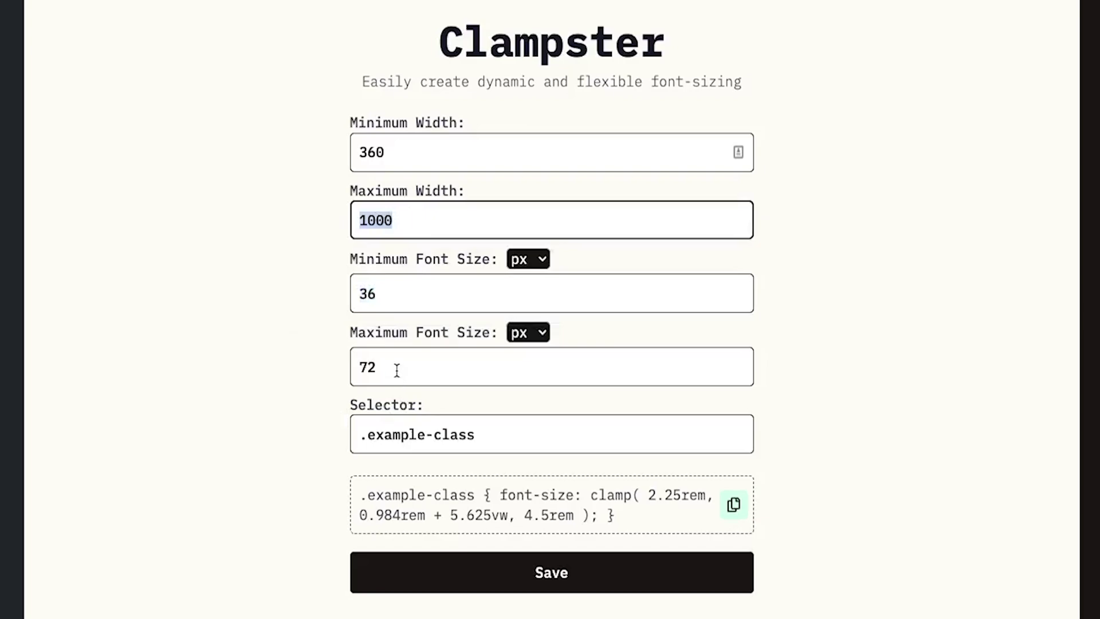
{"action": "left_click_drag", "start_coordinate": [397, 369], "coordinate": [336, 367]}
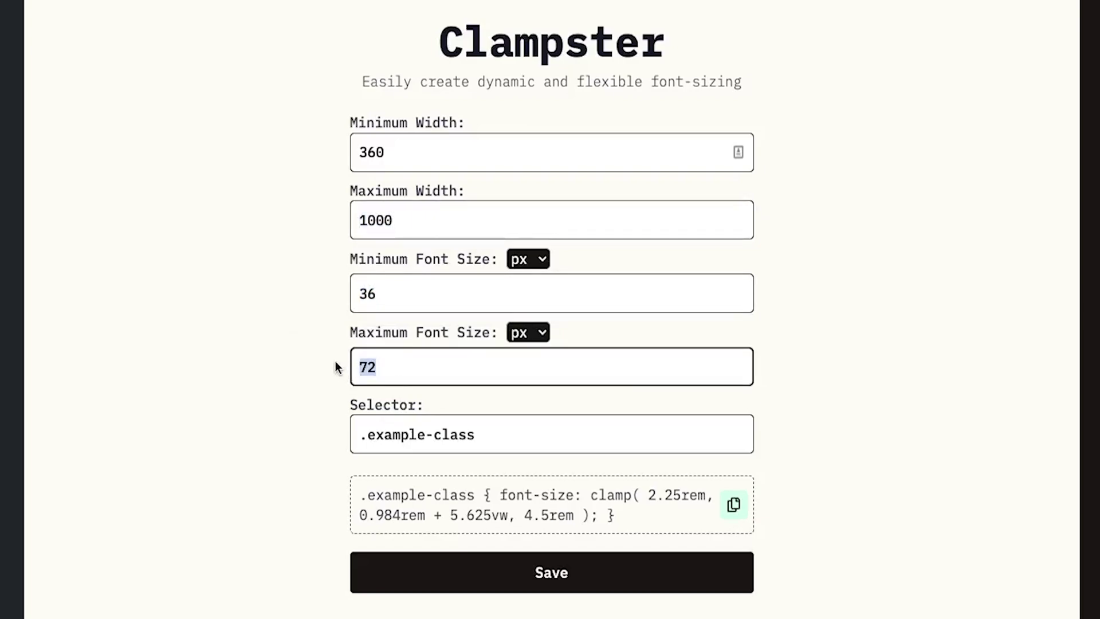
{"action": "left_click", "coordinate": [337, 368]}
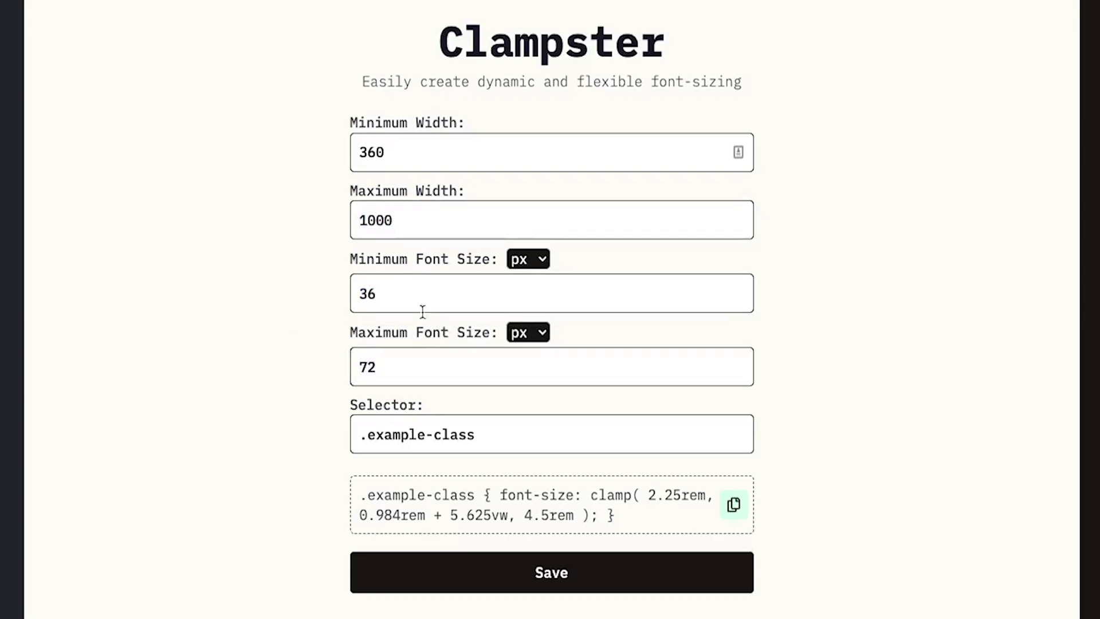
{"action": "left_click_drag", "start_coordinate": [354, 291], "coordinate": [433, 293]}
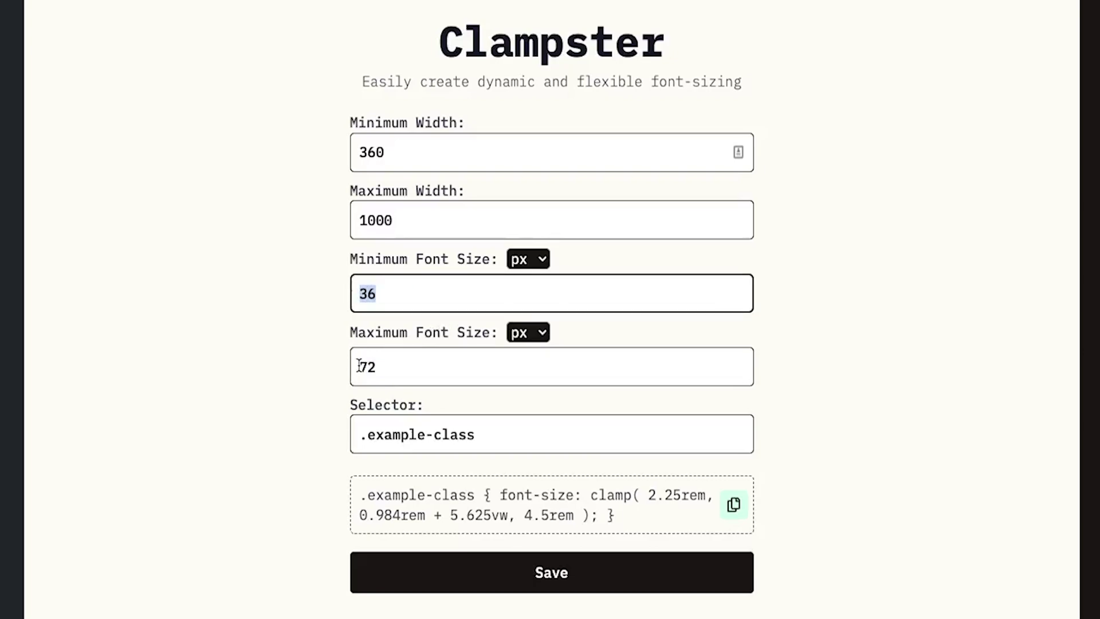
{"action": "left_click_drag", "start_coordinate": [356, 368], "coordinate": [417, 366]}
{"action": "left_click", "coordinate": [261, 335]}
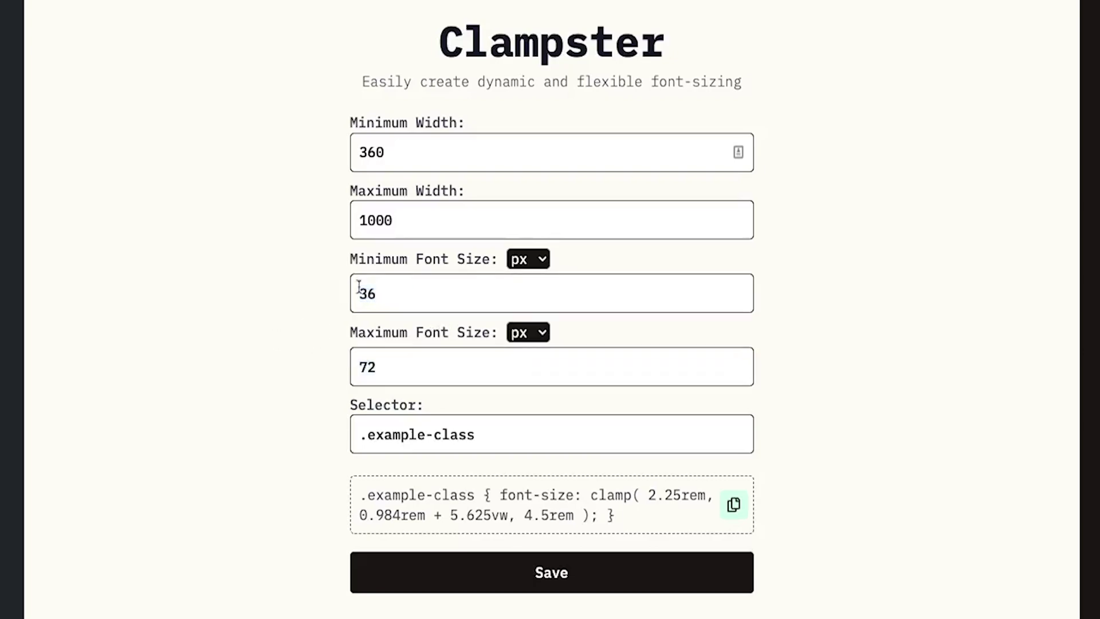
{"action": "left_click_drag", "start_coordinate": [358, 289], "coordinate": [403, 292]}
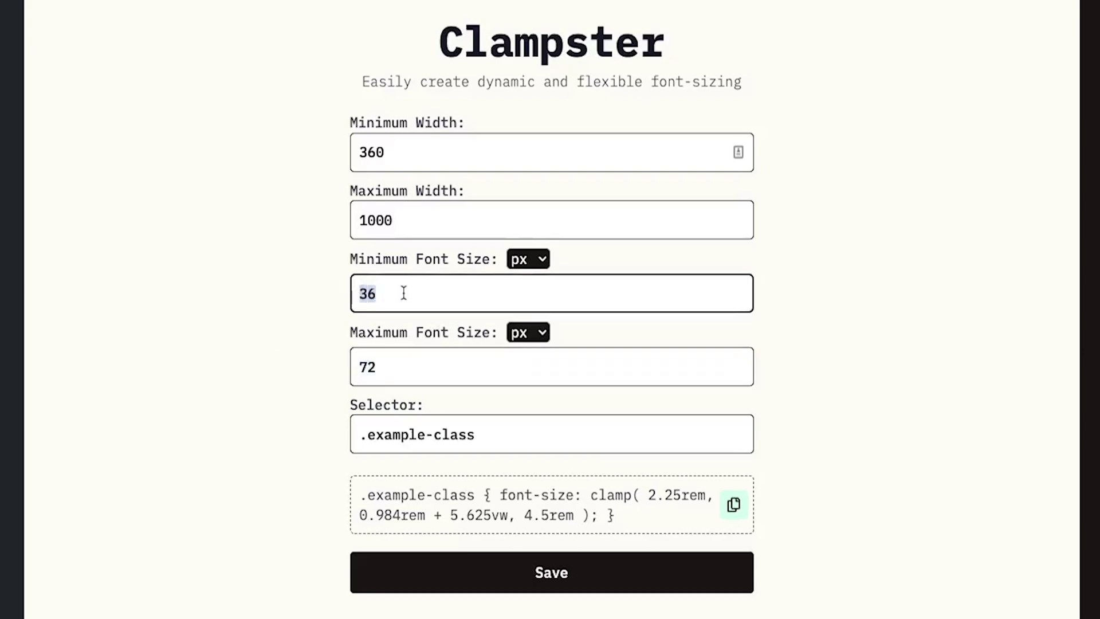
{"action": "left_click", "coordinate": [361, 365]}
{"action": "left_click_drag", "start_coordinate": [361, 366], "coordinate": [472, 368]}
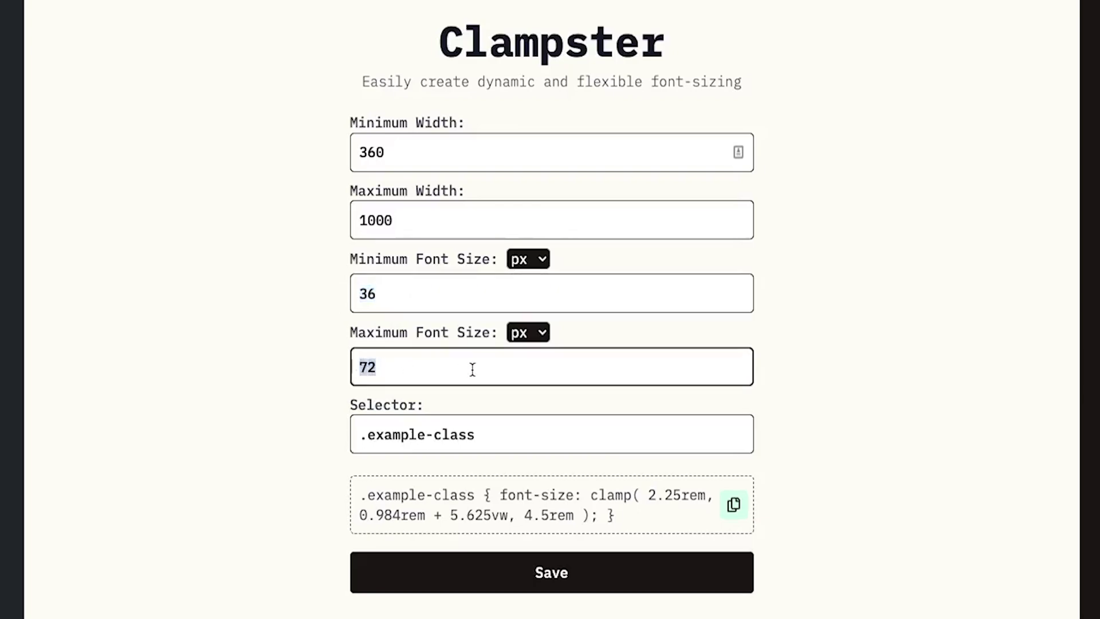
{"action": "left_click", "coordinate": [846, 374]}
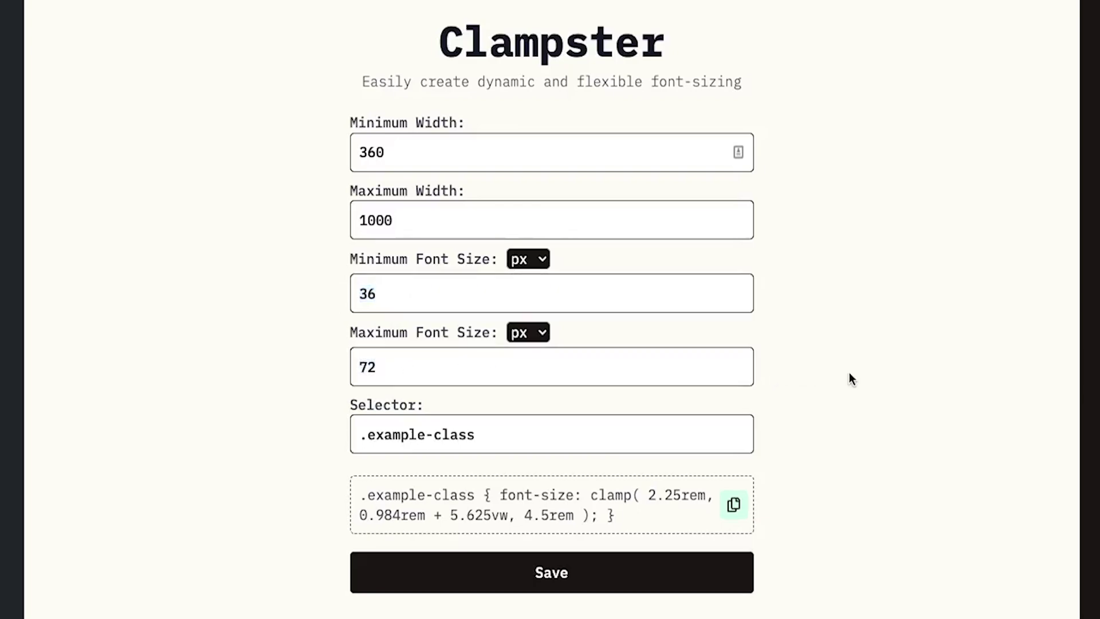
Clear the .example-class selector and copy the resulting clamp() value.
{"action": "triple_click", "coordinate": [645, 428]}
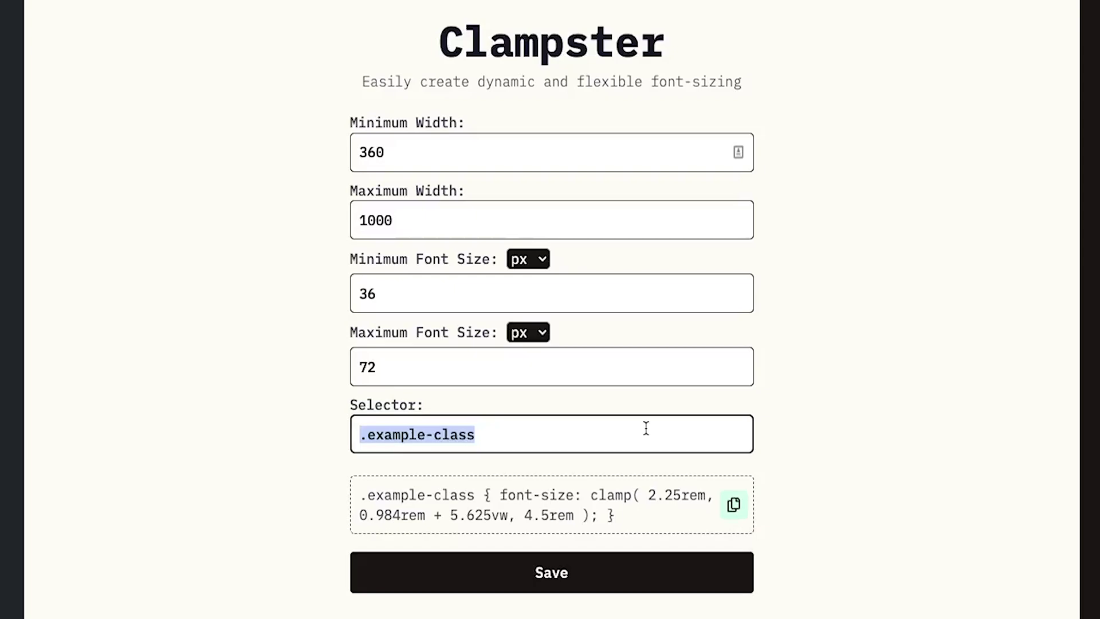
{"action": "key", "text": "BackSpace"}
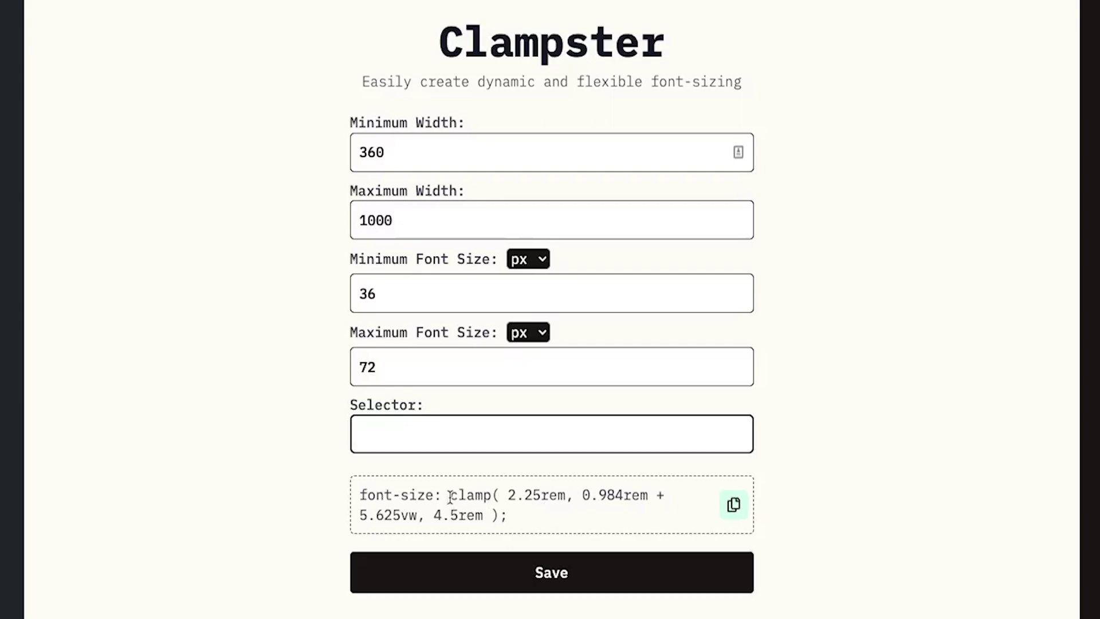
{"action": "left_click_drag", "start_coordinate": [450, 500], "coordinate": [497, 518]}
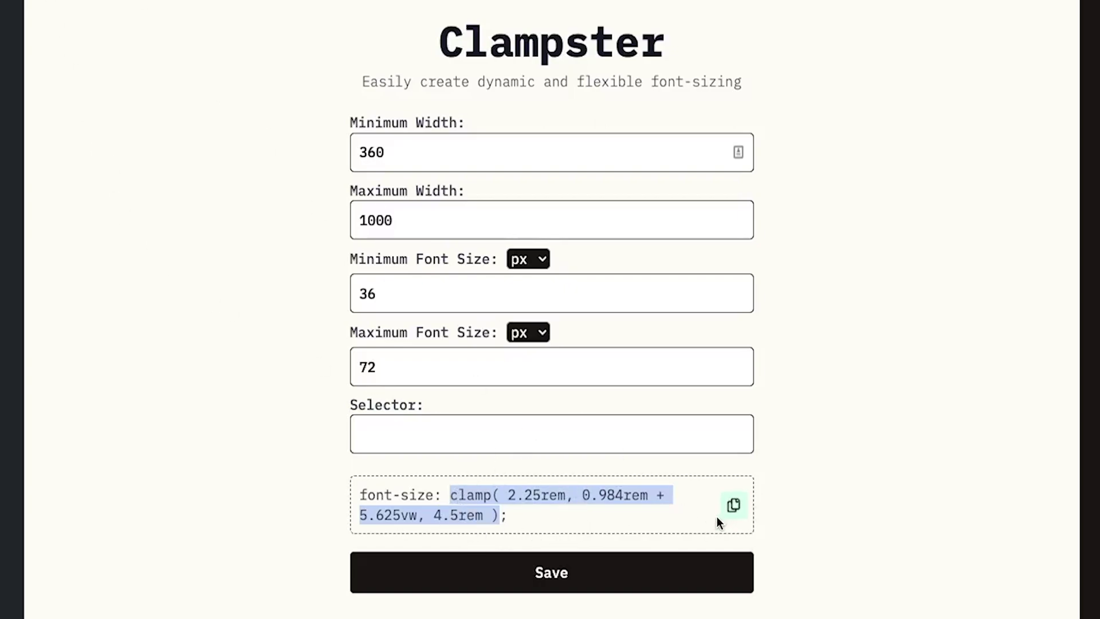
{"action": "left_click", "coordinate": [743, 512]}
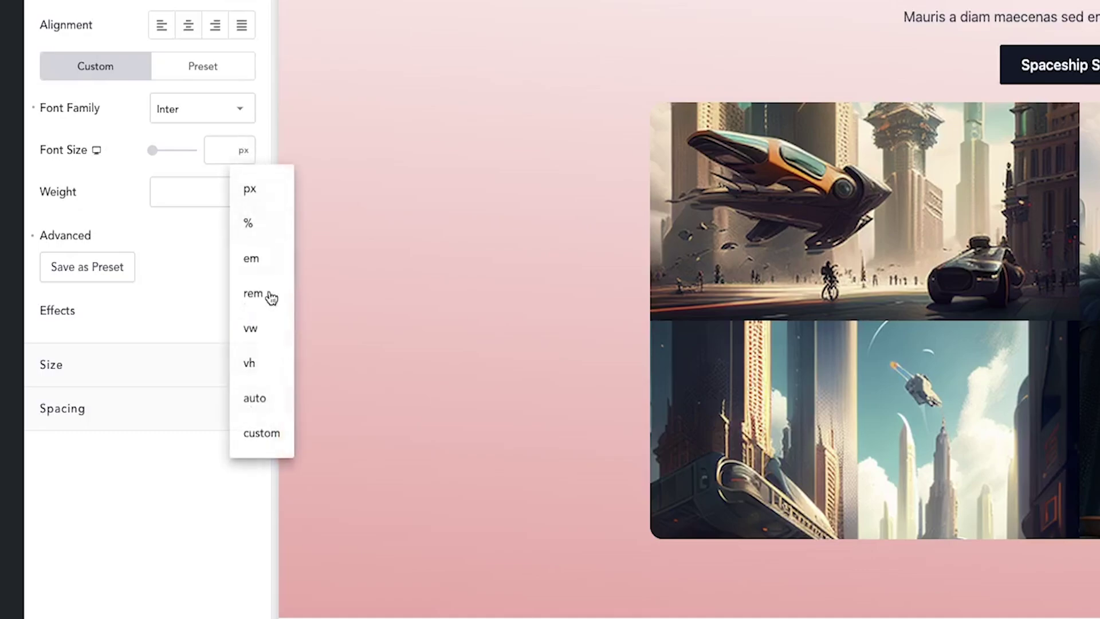
Set the heading's Font Size to custom and paste clamp( 2.25rem, 0.984rem + 5.625vw, 4.5rem ).
{"action": "left_click", "coordinate": [256, 438]}
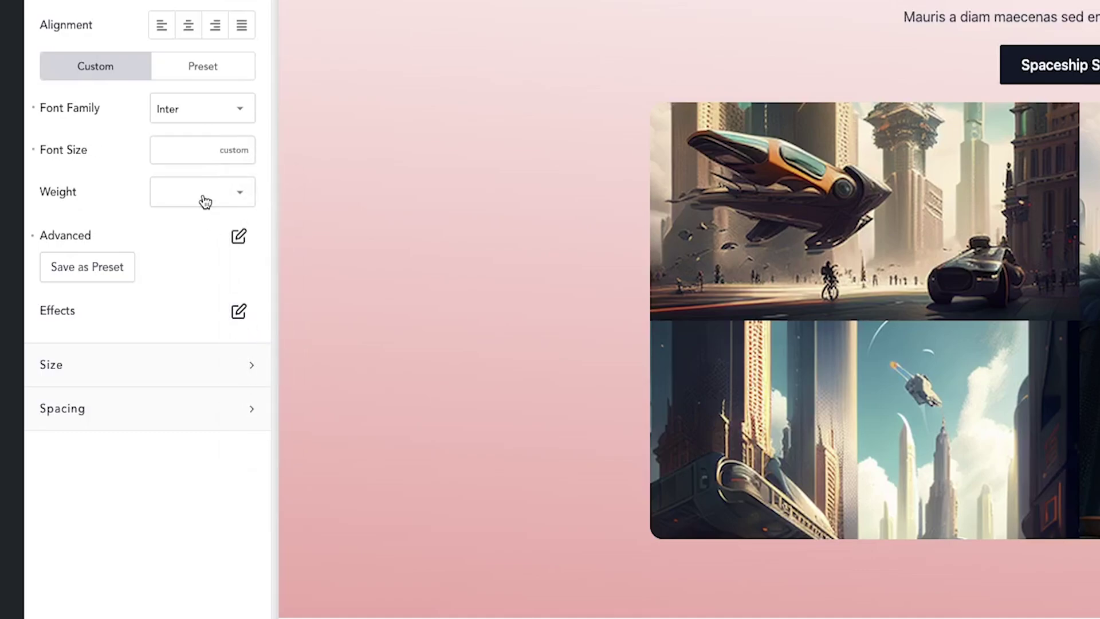
{"action": "left_click", "coordinate": [184, 149]}
{"action": "key", "text": "ctrl+v"}
{"action": "key", "text": "BackSpace"}
{"action": "key", "text": "Home"}
{"action": "key", "text": "Delete"}
{"action": "key", "text": "Delete"}
{"action": "key", "text": "Delete"}
{"action": "key", "text": "Delete"}
{"action": "key", "text": "Delete"}
{"action": "key", "text": "Delete"}
{"action": "key", "text": "Delete"}
{"action": "key", "text": "Delete"}
{"action": "key", "text": "Delete"}
{"action": "key", "text": "Delete"}
{"action": "key", "text": "Delete"}
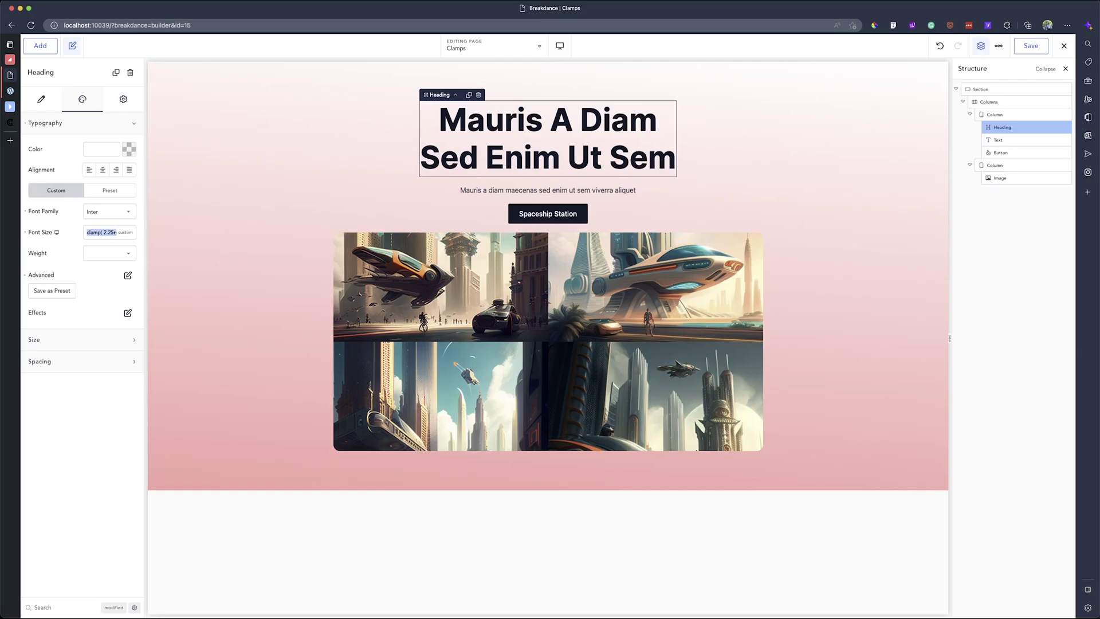
{"action": "key", "text": "BackSpace"}
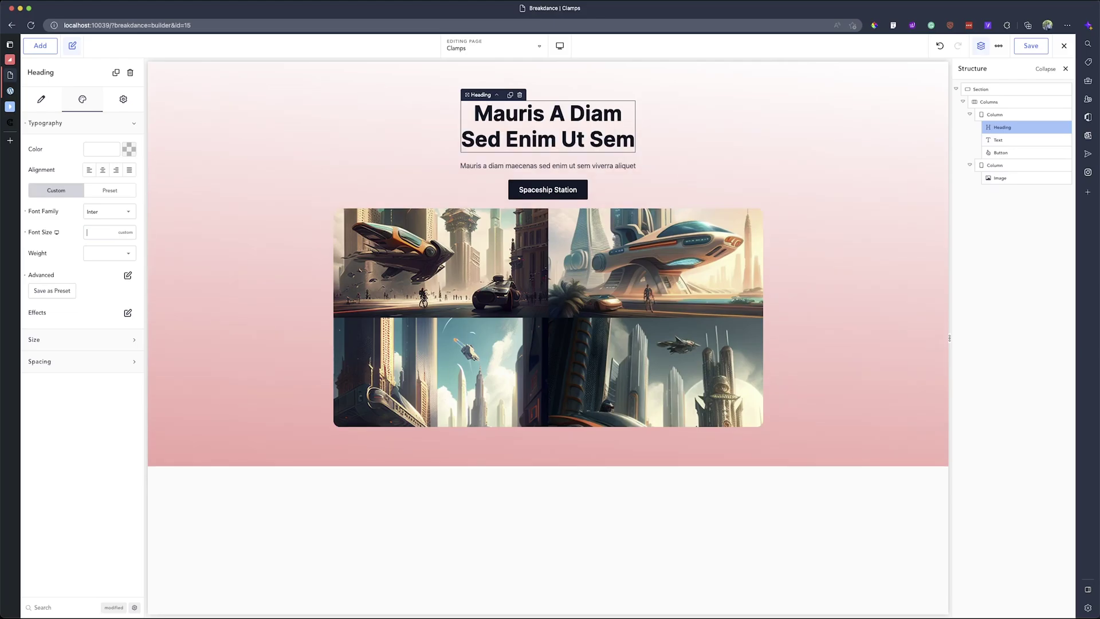
{"action": "key", "text": "super+v"}
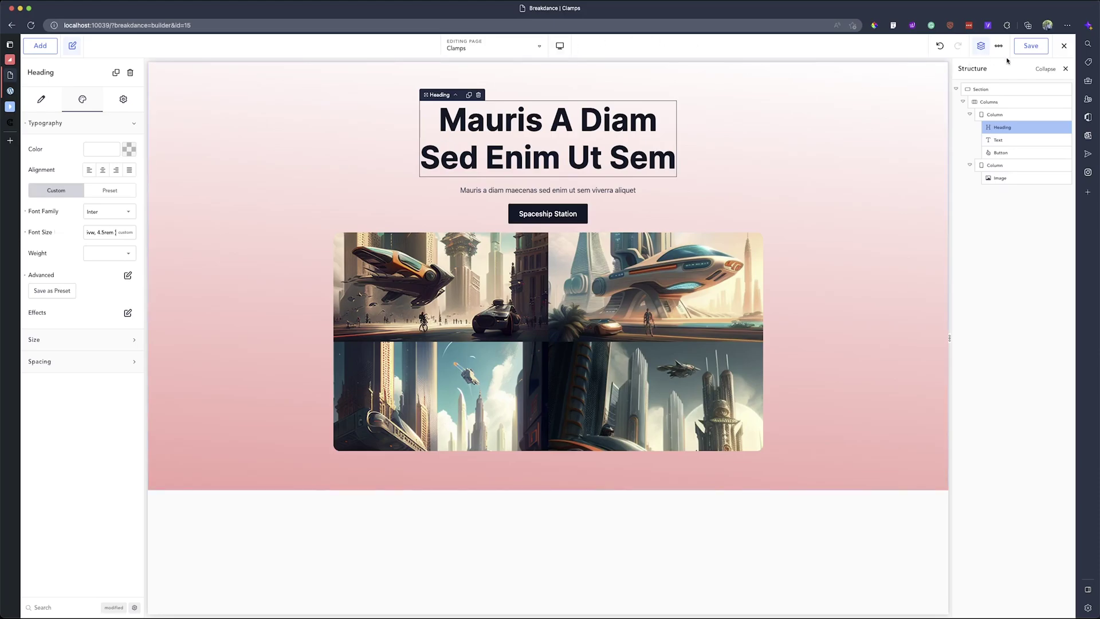
Save the heading change and reload the front-end Clamps page.
{"action": "left_click", "coordinate": [1035, 47]}
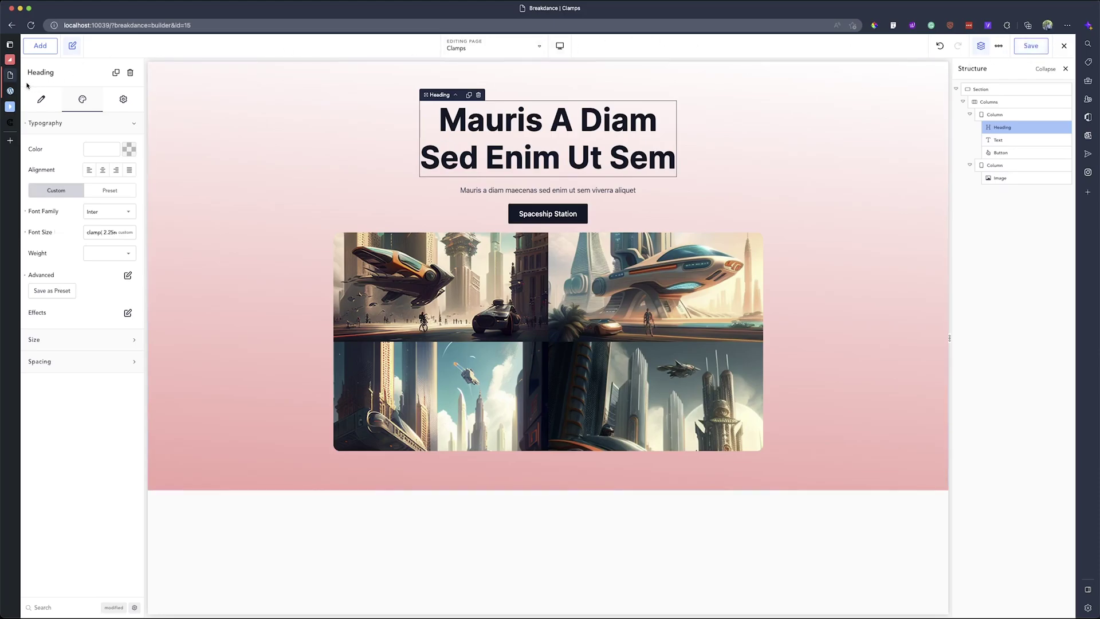
{"action": "left_click", "coordinate": [10, 91]}
{"action": "key", "text": "super+r"}
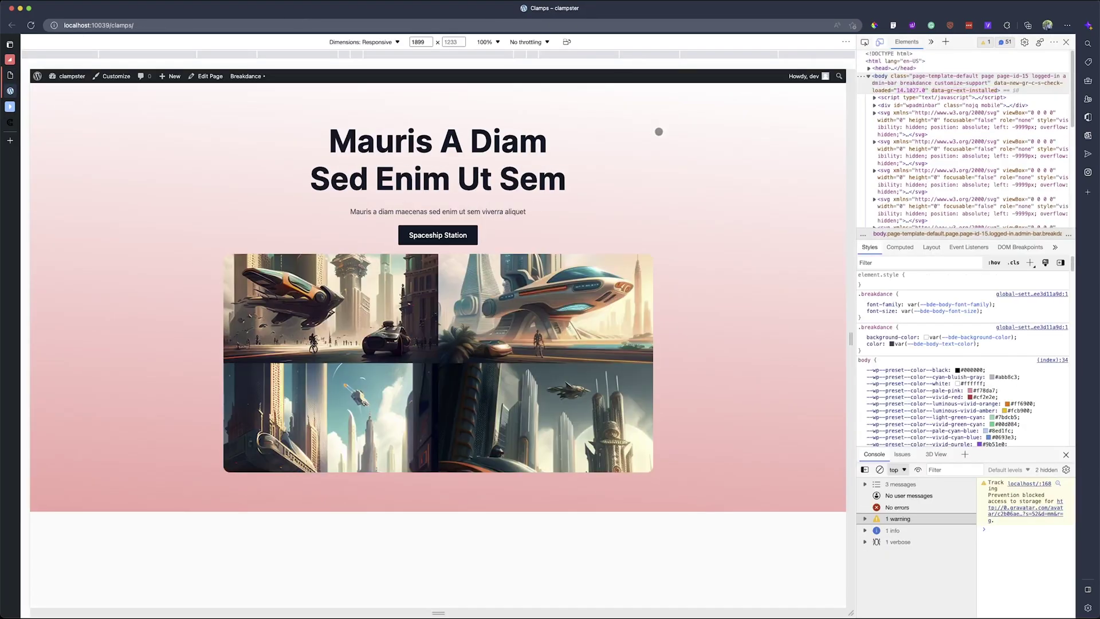
Reopen DevTools in responsive mode, resize the preview, and inspect the enlarged heading.
{"action": "key", "text": "super+alt+i"}
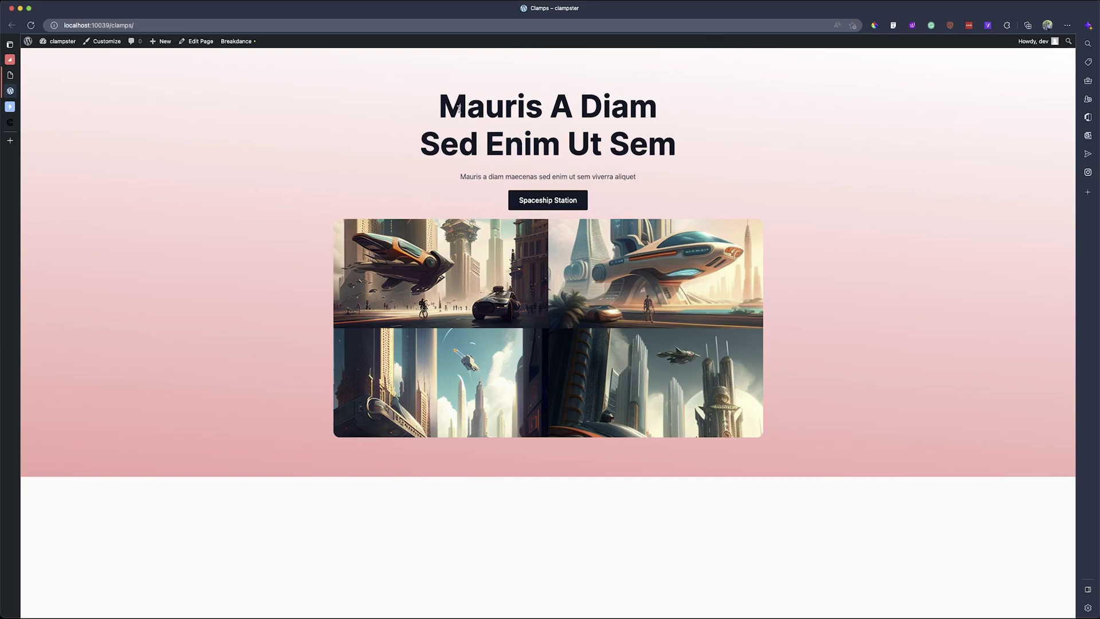
{"action": "key", "text": "super+alt+i"}
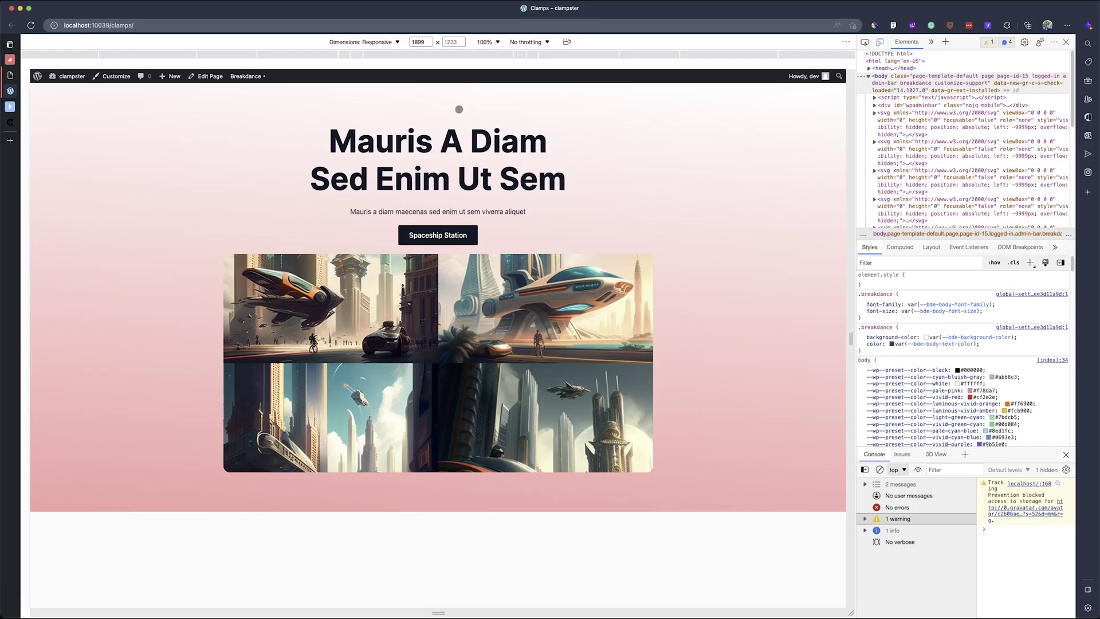
{"action": "mouse_move", "coordinate": [850, 335]}
{"action": "left_mouse_down"}
{"action": "mouse_move", "coordinate": [526, 318]}
{"action": "mouse_move", "coordinate": [775, 327]}
{"action": "mouse_move", "coordinate": [586, 318]}
{"action": "mouse_move", "coordinate": [676, 315]}
{"action": "mouse_move", "coordinate": [504, 315]}
{"action": "mouse_move", "coordinate": [854, 334]}
{"action": "left_mouse_up"}
{"action": "left_click", "coordinate": [864, 42]}
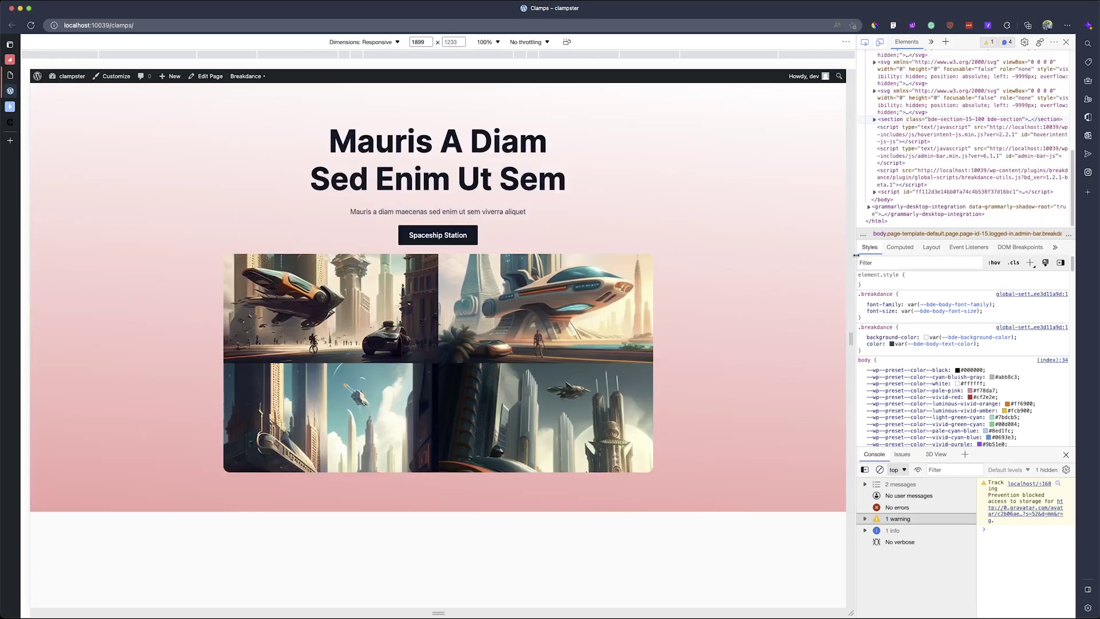
Inspect the heading at 2160px wide (72px) and at iPhone 12 Pro size (about 37.7px).
{"action": "left_click_drag", "start_coordinate": [856, 256], "coordinate": [1077, 262]}
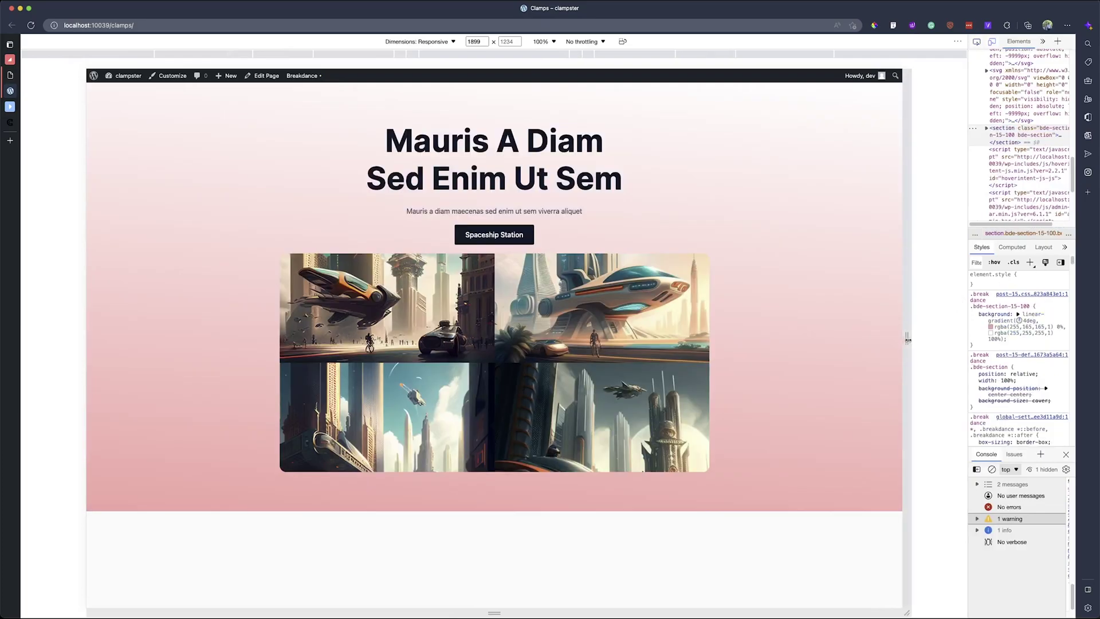
{"action": "left_click_drag", "start_coordinate": [907, 339], "coordinate": [962, 339]}
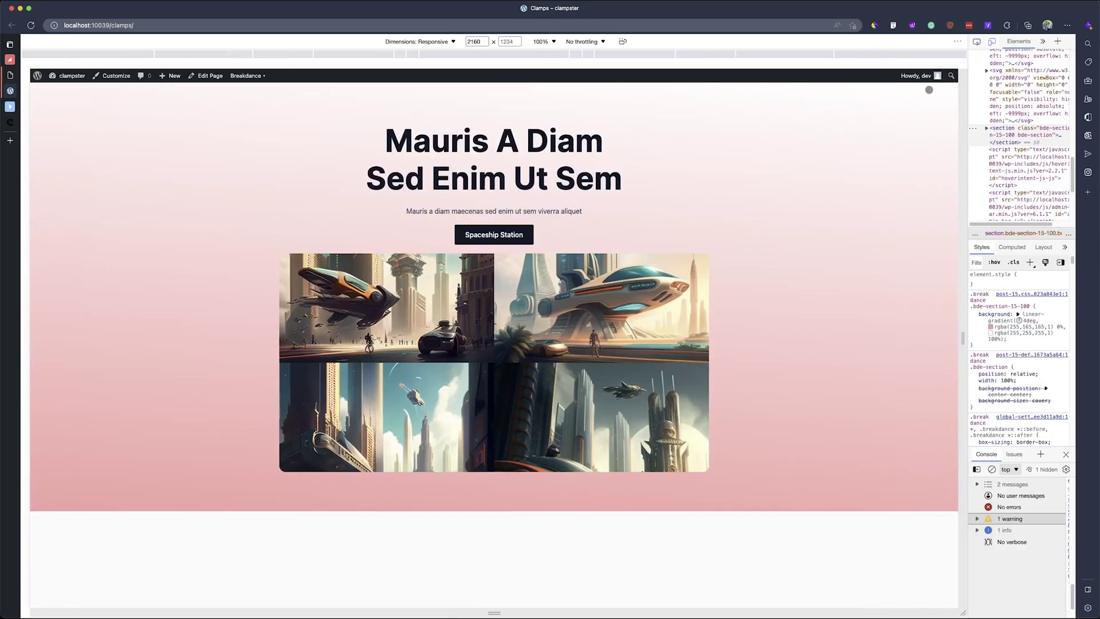
{"action": "left_click", "coordinate": [977, 41]}
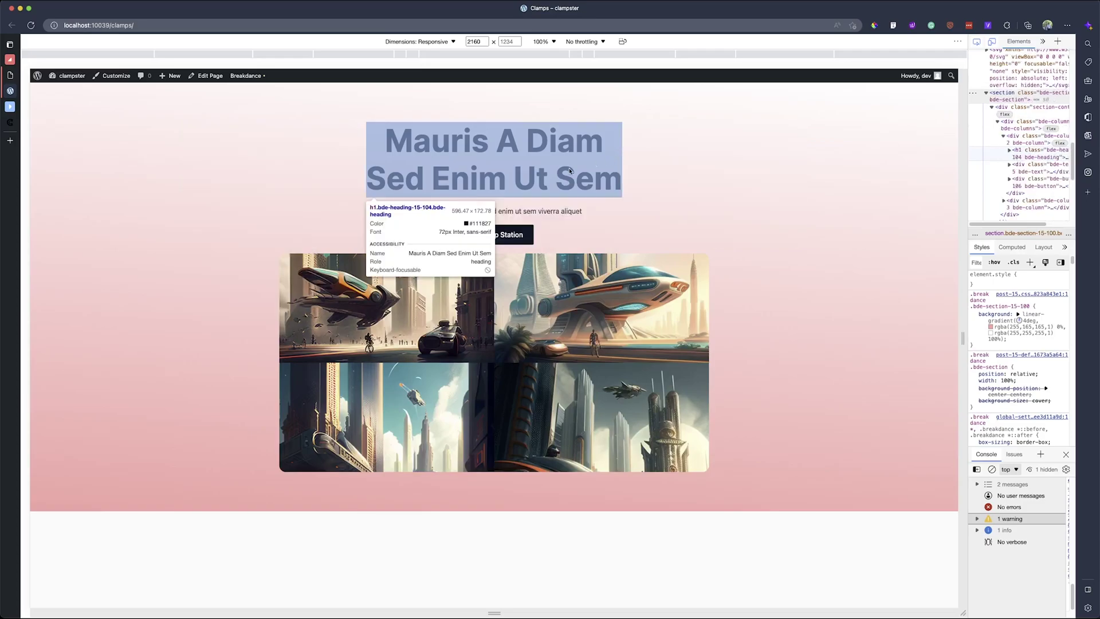
{"action": "left_click", "coordinate": [445, 41]}
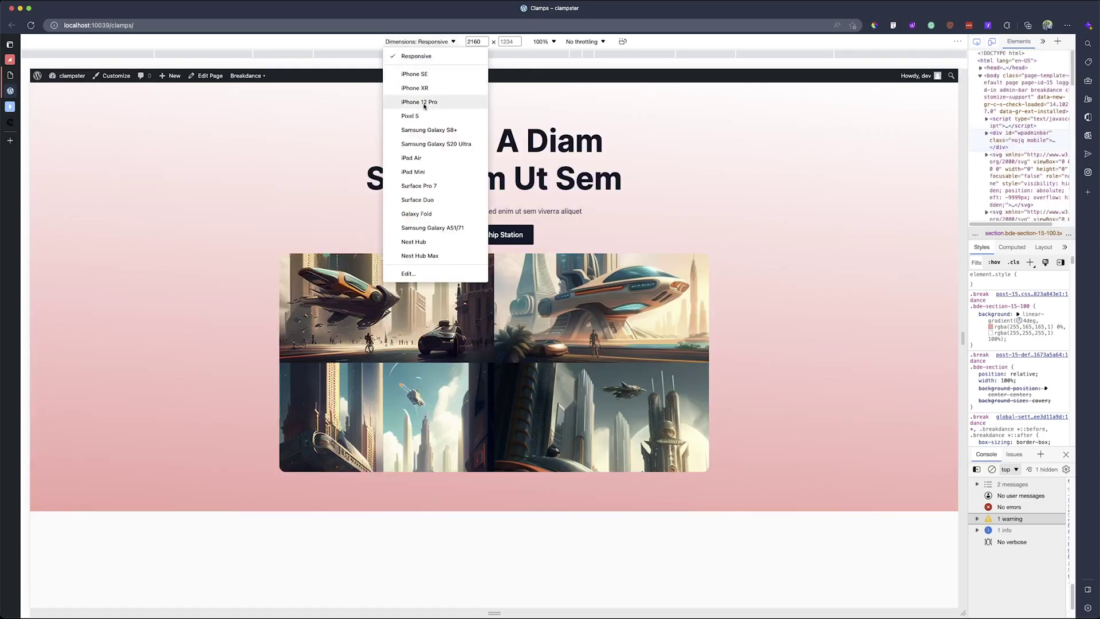
{"action": "left_click", "coordinate": [424, 102]}
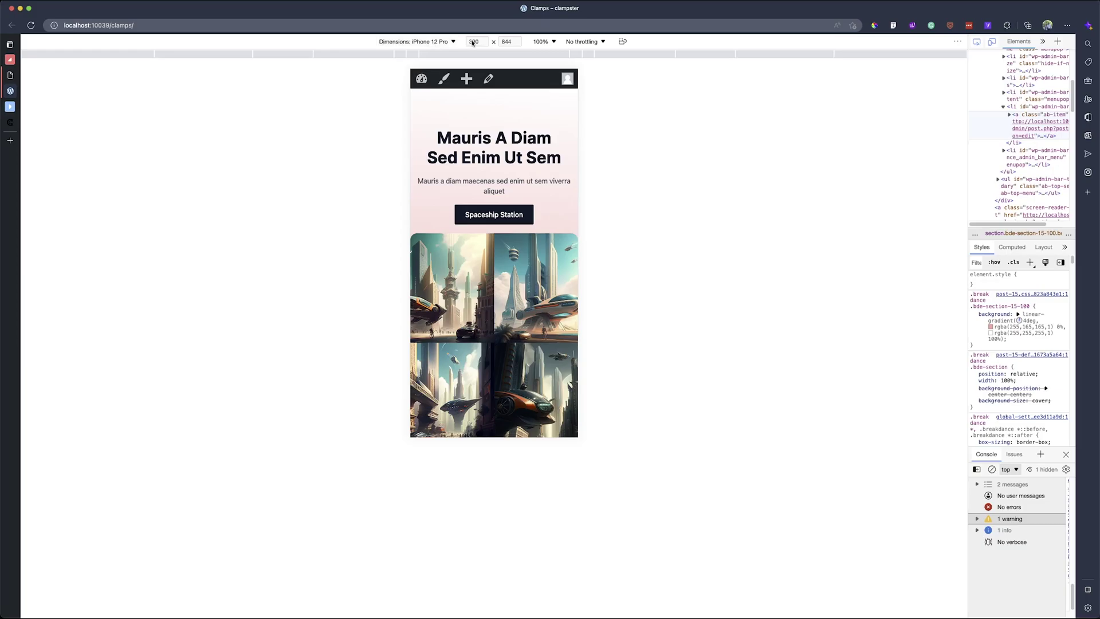
{"action": "left_click", "coordinate": [977, 41]}
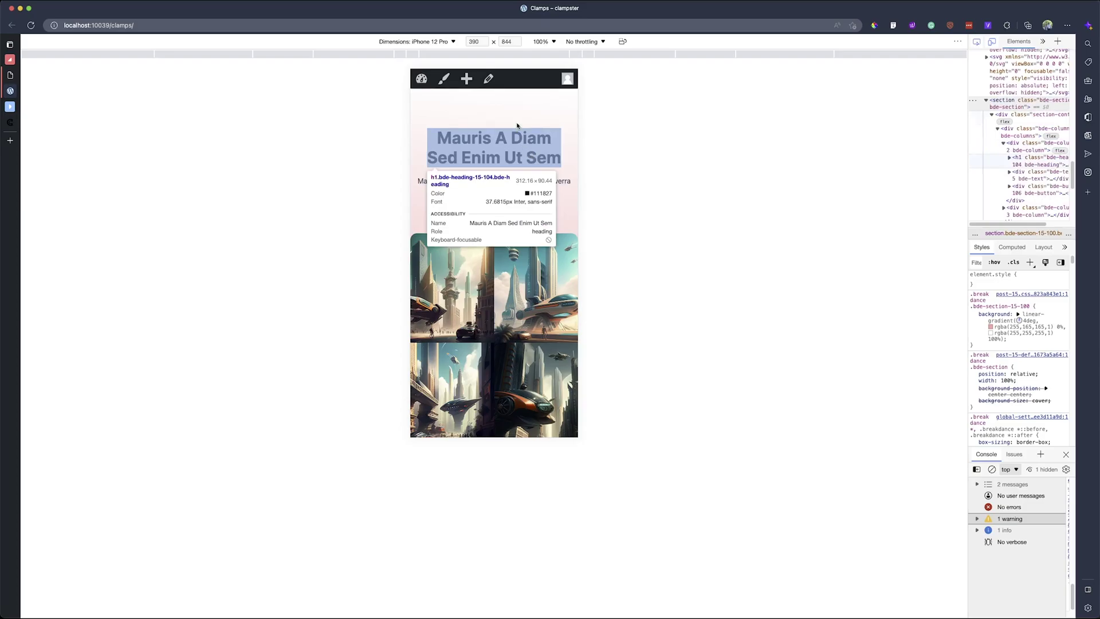
Set the Responsive preview width to 360 and confirm the heading measures 36px.
{"action": "left_click", "coordinate": [426, 41]}
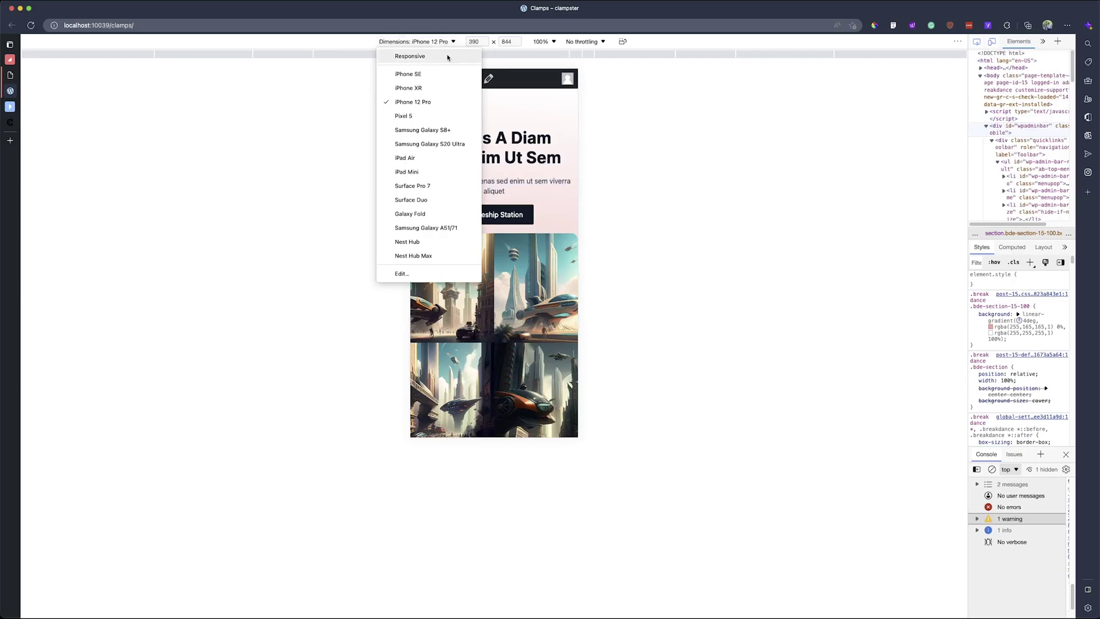
{"action": "left_click", "coordinate": [429, 57]}
{"action": "left_click", "coordinate": [475, 43]}
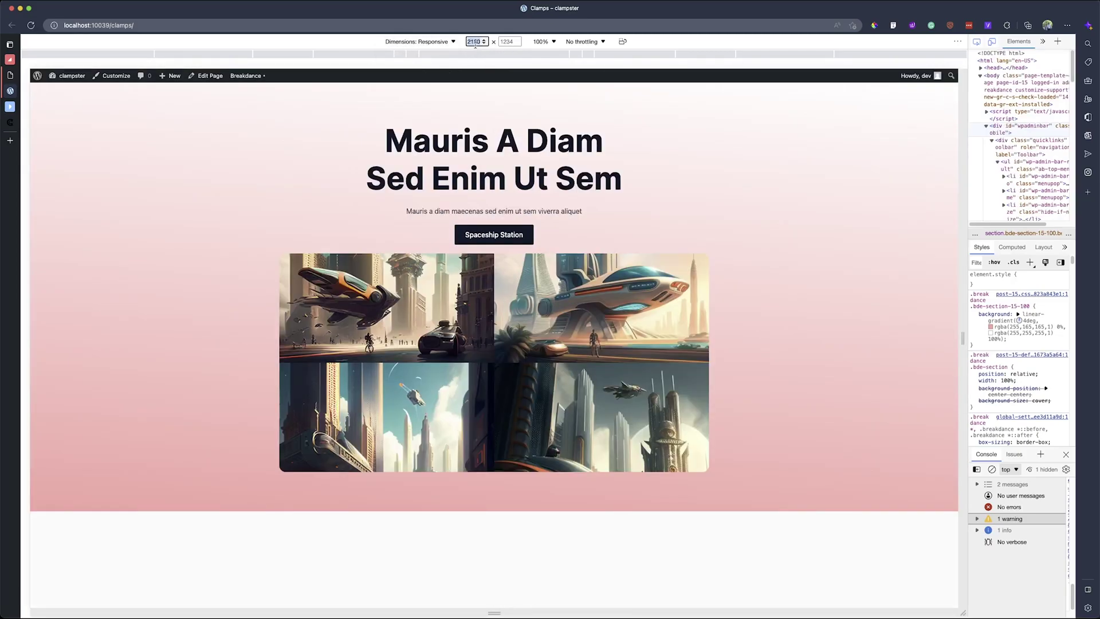
{"action": "type", "text": "360"}
{"action": "key", "text": "Return"}
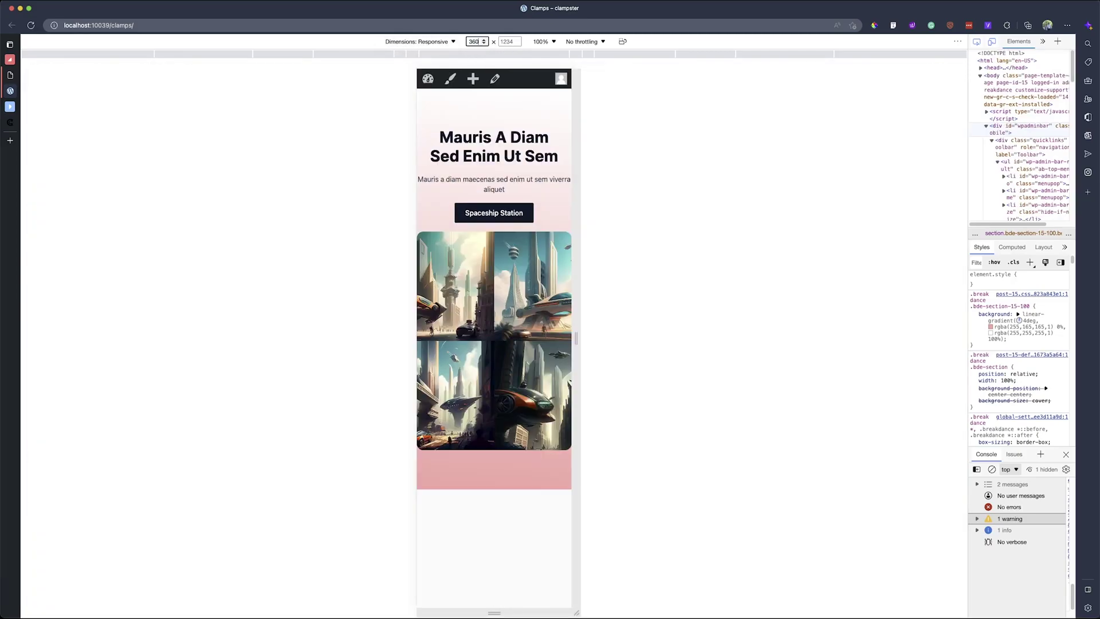
{"action": "left_click", "coordinate": [977, 41]}
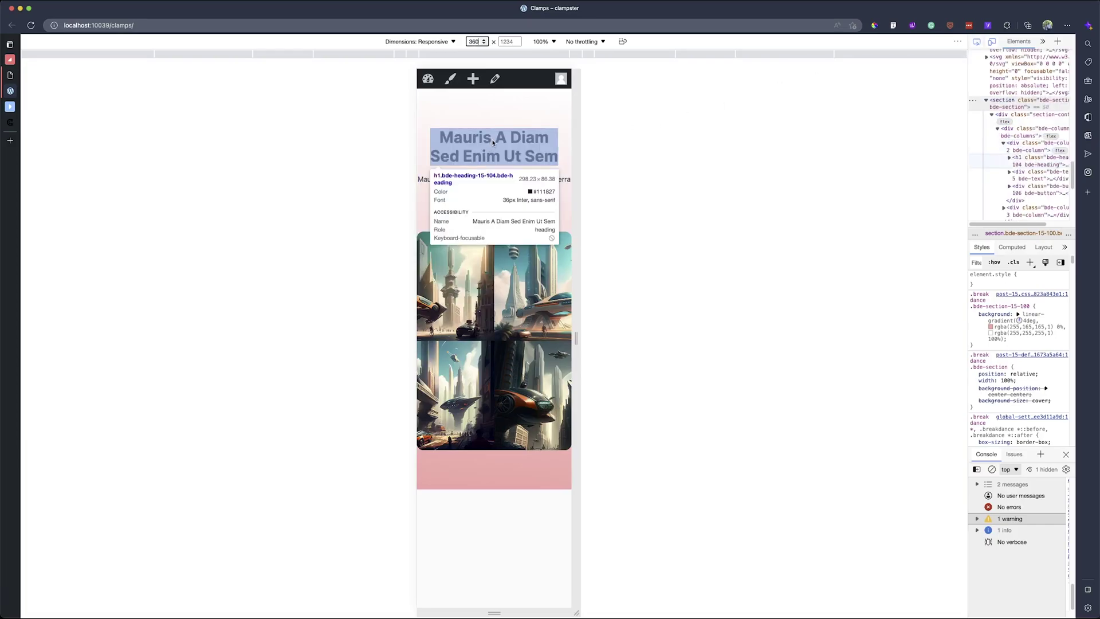
{"action": "left_click", "coordinate": [13, 123]}
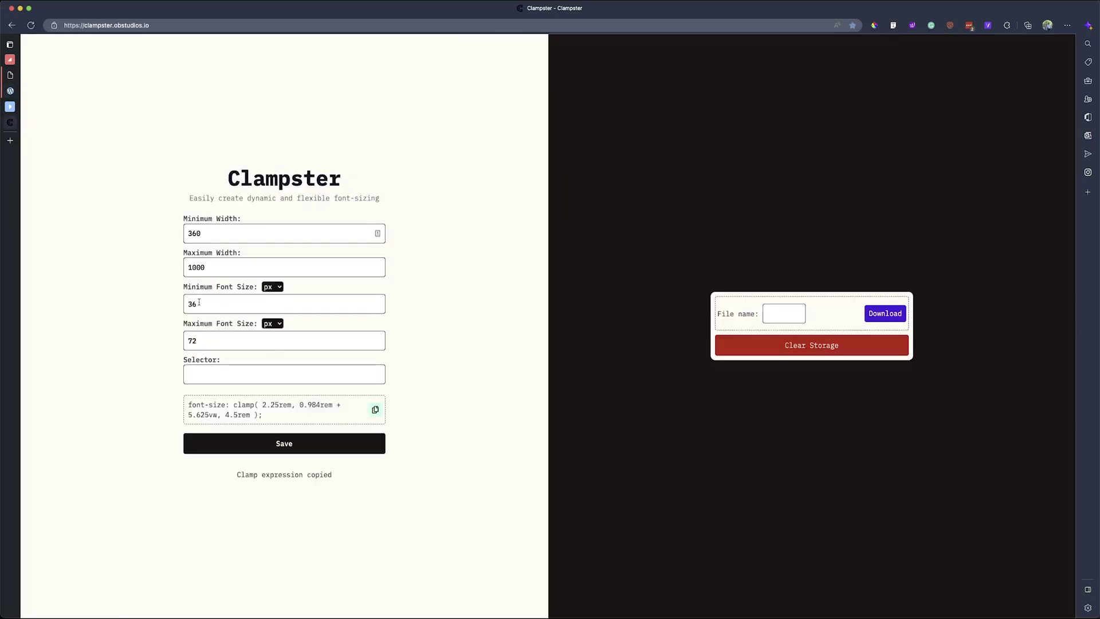
Highlight the 36 minimum and 72 maximum font sizes in Clampster.
{"action": "left_click_drag", "start_coordinate": [201, 304], "coordinate": [182, 301]}
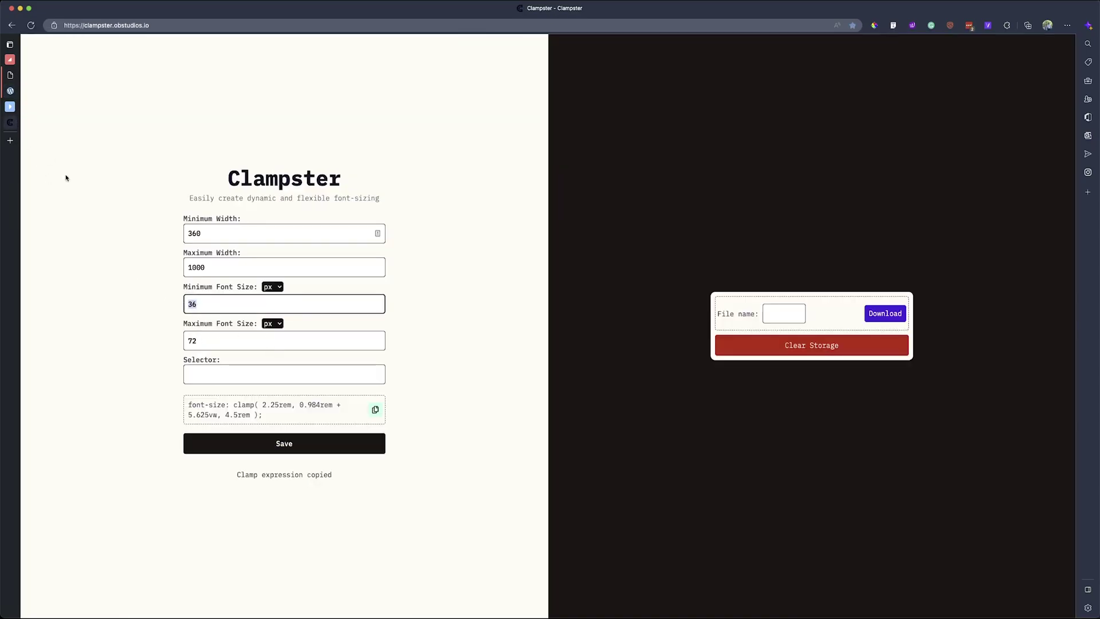
{"action": "left_click_drag", "start_coordinate": [201, 340], "coordinate": [158, 344]}
{"action": "left_click_drag", "start_coordinate": [194, 306], "coordinate": [172, 304]}
{"action": "left_click_drag", "start_coordinate": [199, 342], "coordinate": [170, 344]}
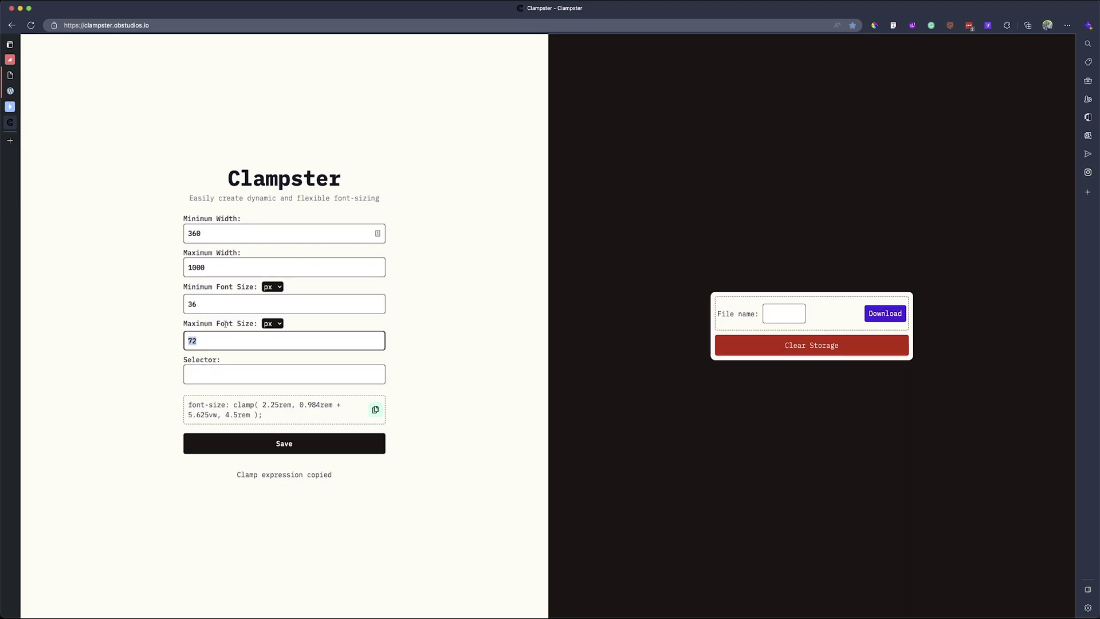
{"action": "left_click", "coordinate": [11, 75]}
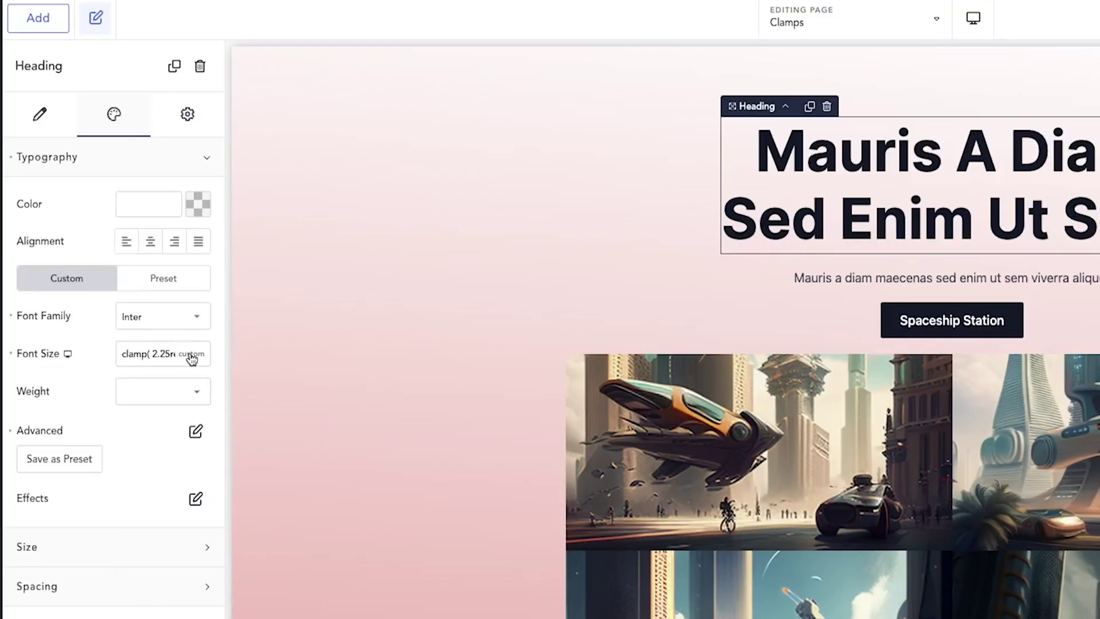
Change the heading's Font Size unit to px with a value of 72.
{"action": "left_click", "coordinate": [192, 359]}
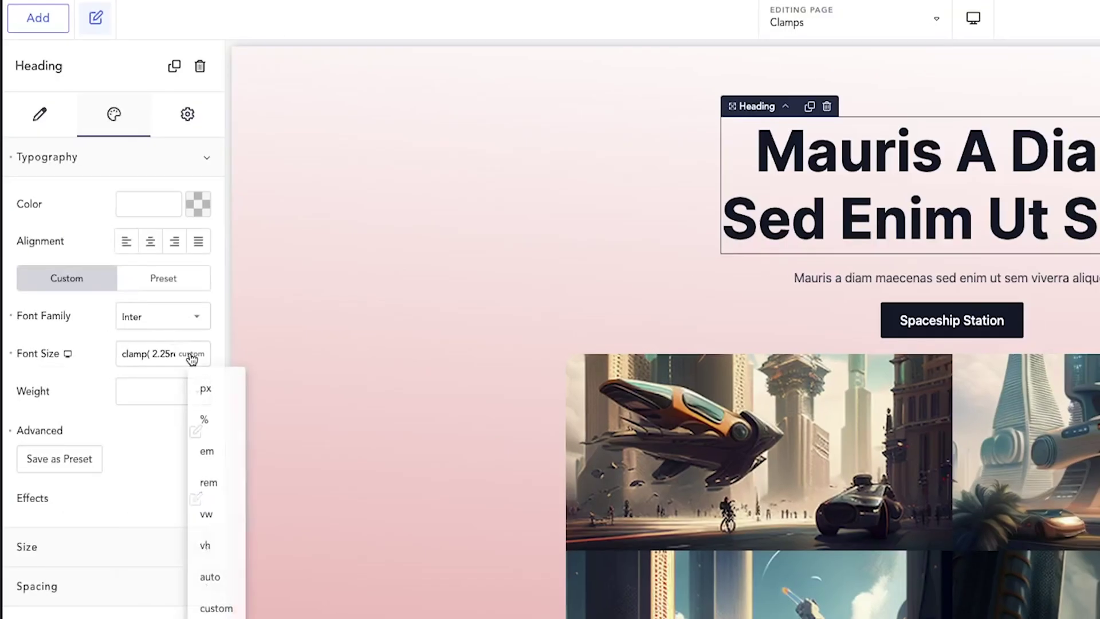
{"action": "left_click", "coordinate": [205, 385]}
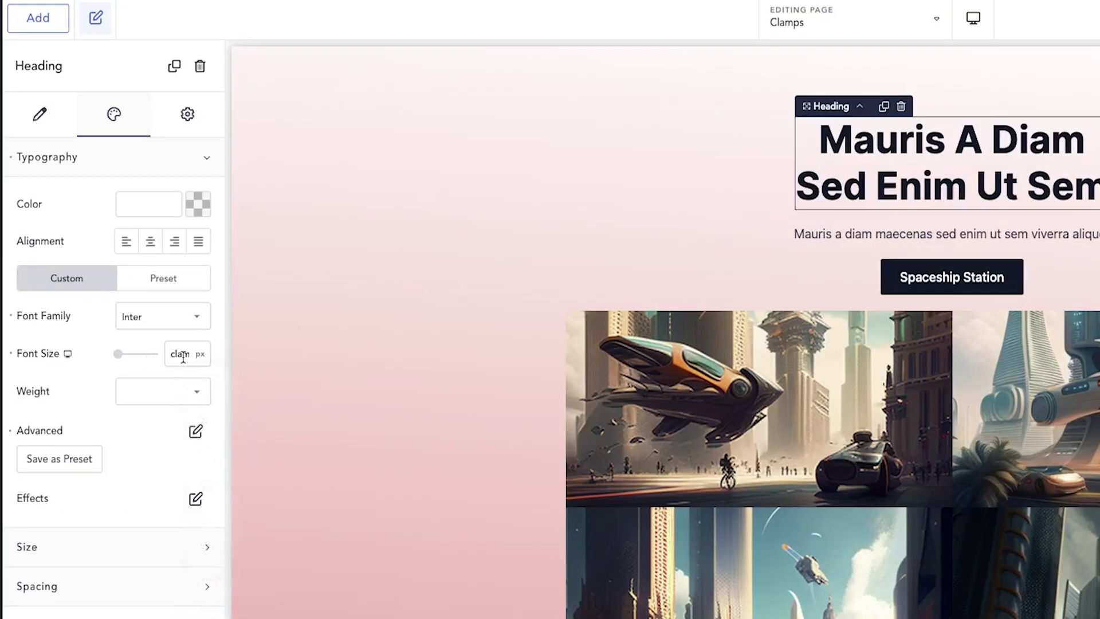
{"action": "double_click", "coordinate": [176, 353]}
{"action": "key", "text": "BackSpace"}
{"action": "type", "text": "72"}
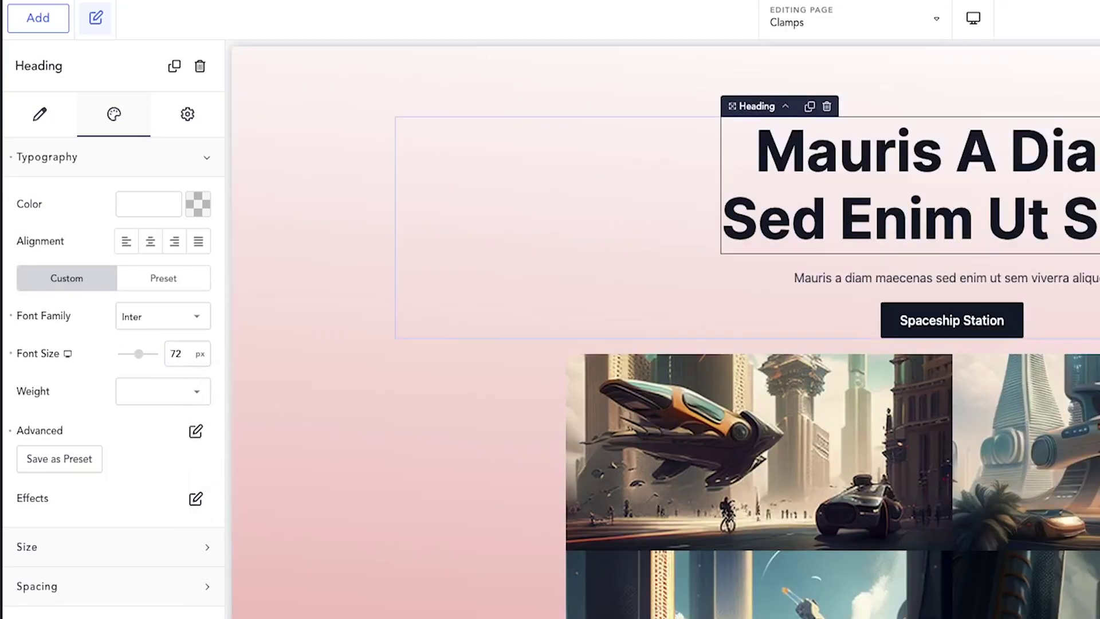
Step through Tablet and Phone breakpoints, shrinking the heading's font size down to 40 px on phone.
{"action": "left_click", "coordinate": [987, 19]}
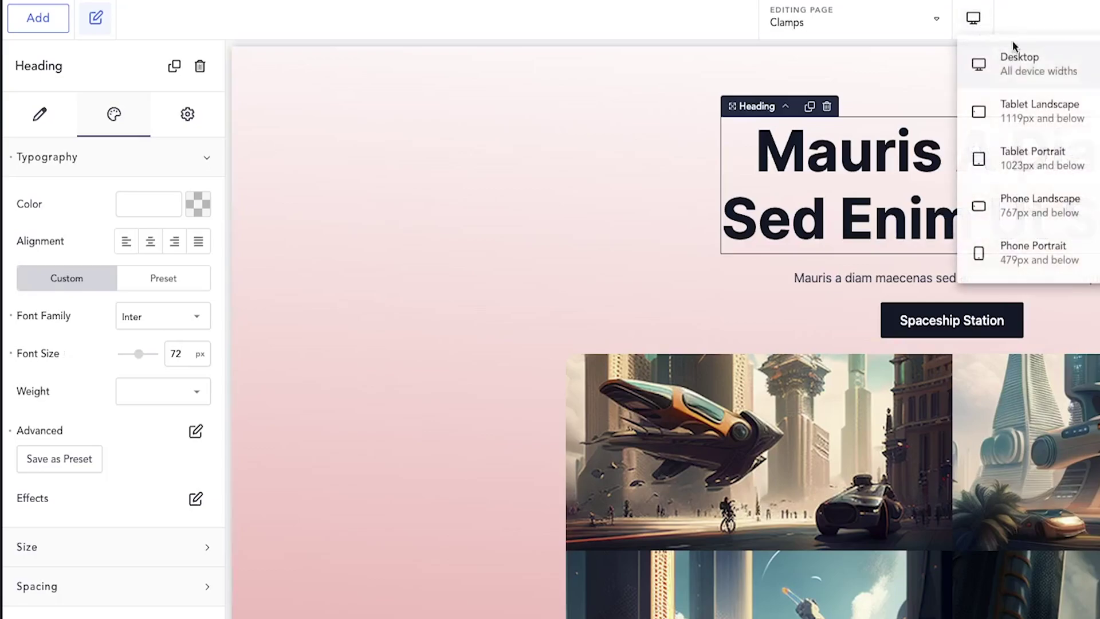
{"action": "left_click", "coordinate": [1057, 110]}
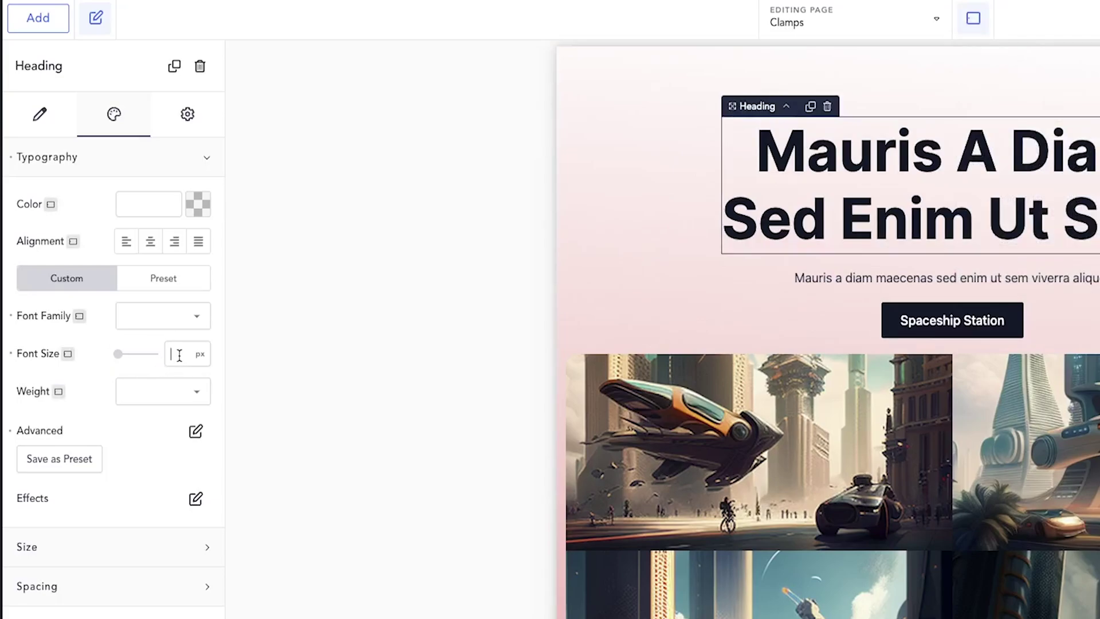
{"action": "left_click", "coordinate": [973, 18]}
{"action": "left_click", "coordinate": [1003, 155]}
{"action": "left_click", "coordinate": [980, 13]}
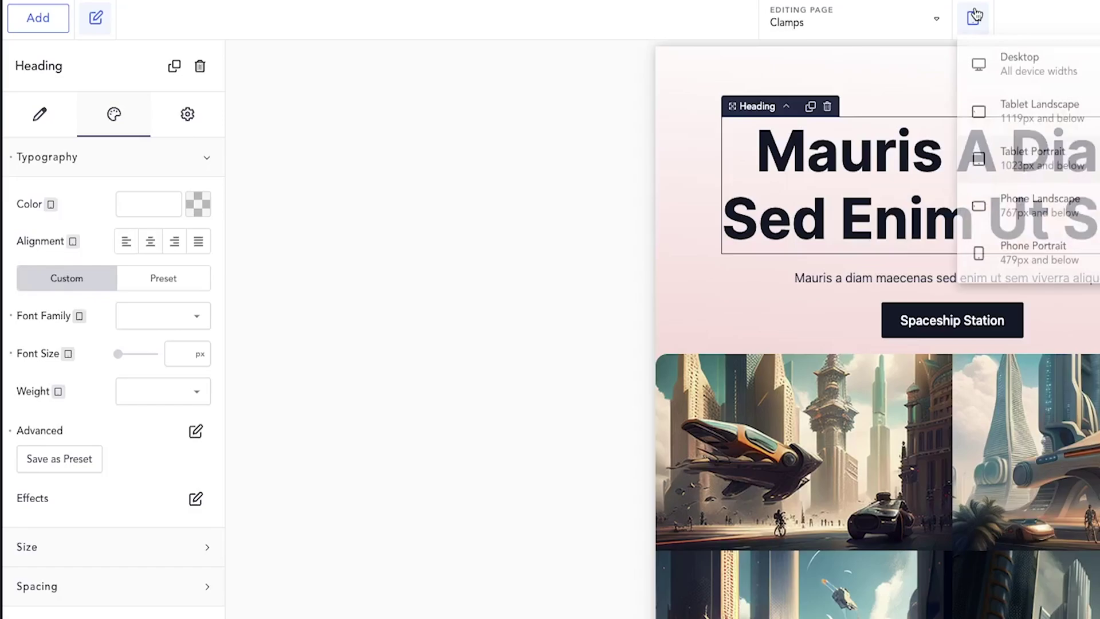
{"action": "left_click", "coordinate": [1023, 200]}
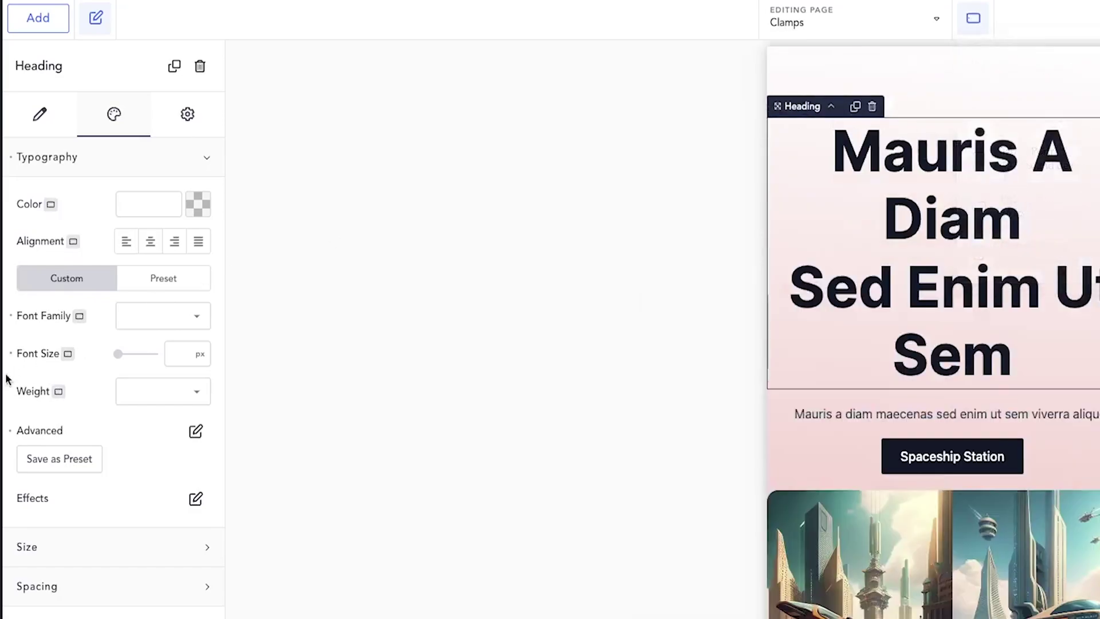
{"action": "left_click", "coordinate": [972, 23]}
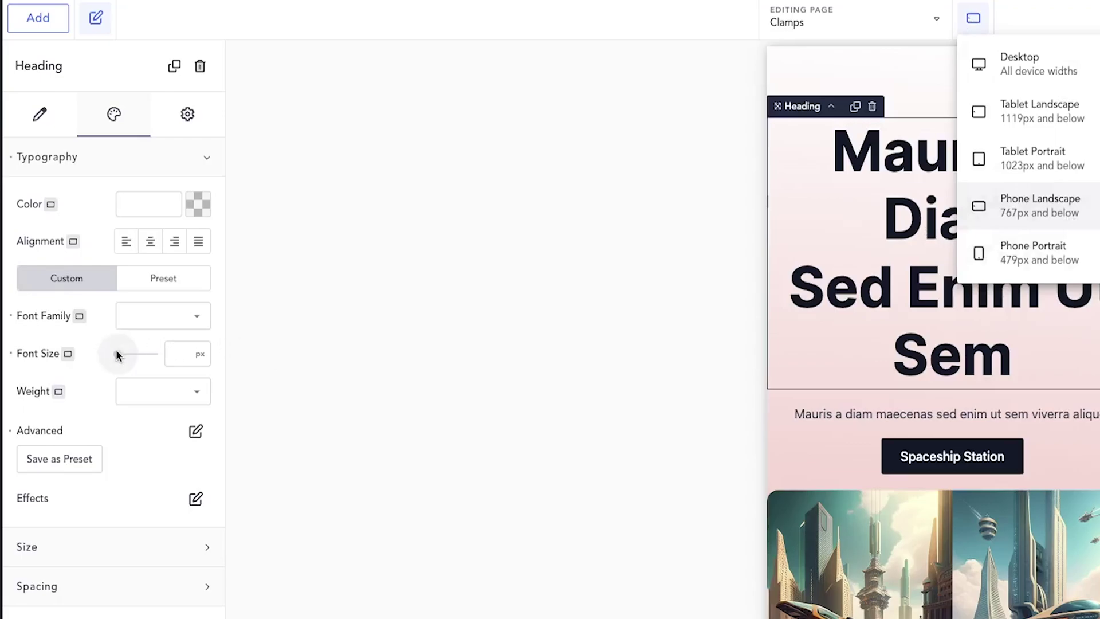
{"action": "left_click_drag", "start_coordinate": [116, 351], "coordinate": [132, 350]}
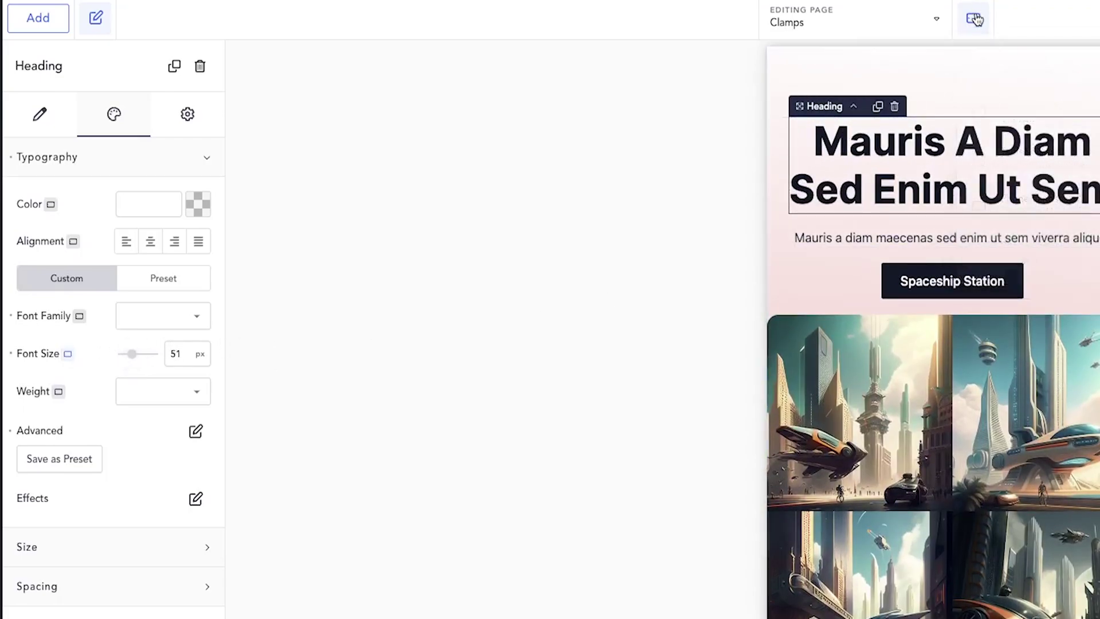
{"action": "left_click", "coordinate": [972, 17]}
{"action": "left_click", "coordinate": [1008, 250]}
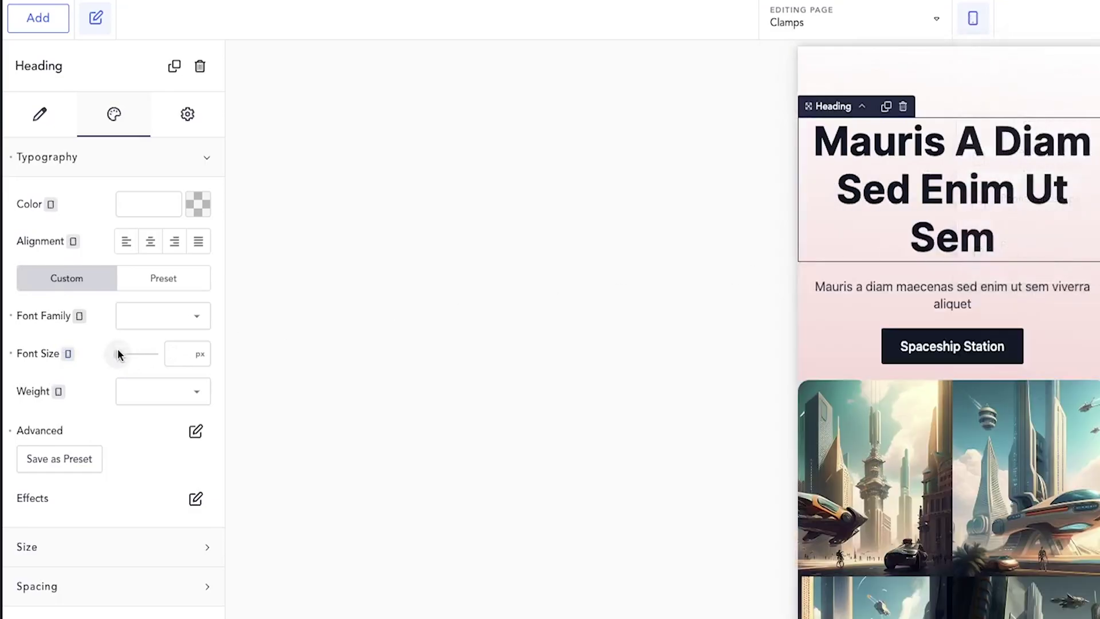
{"action": "left_click_drag", "start_coordinate": [118, 349], "coordinate": [128, 354]}
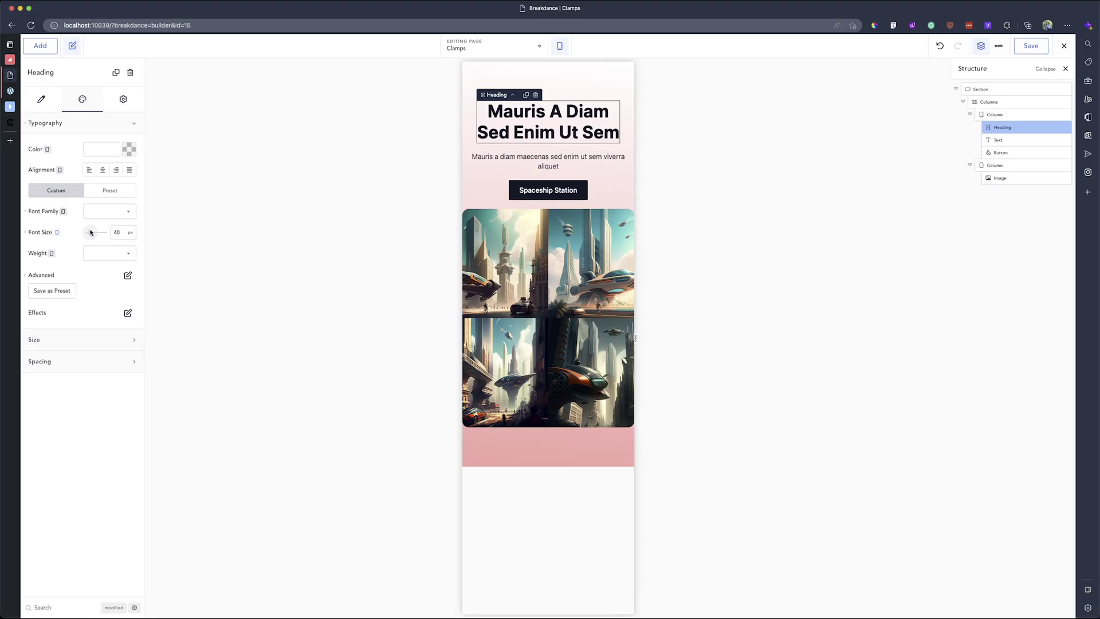
Check the 360 and 1000 widths, then recopy clamp( 2.25rem, 0.984rem + 5.625vw, 4.5rem ).
{"action": "left_click", "coordinate": [10, 122]}
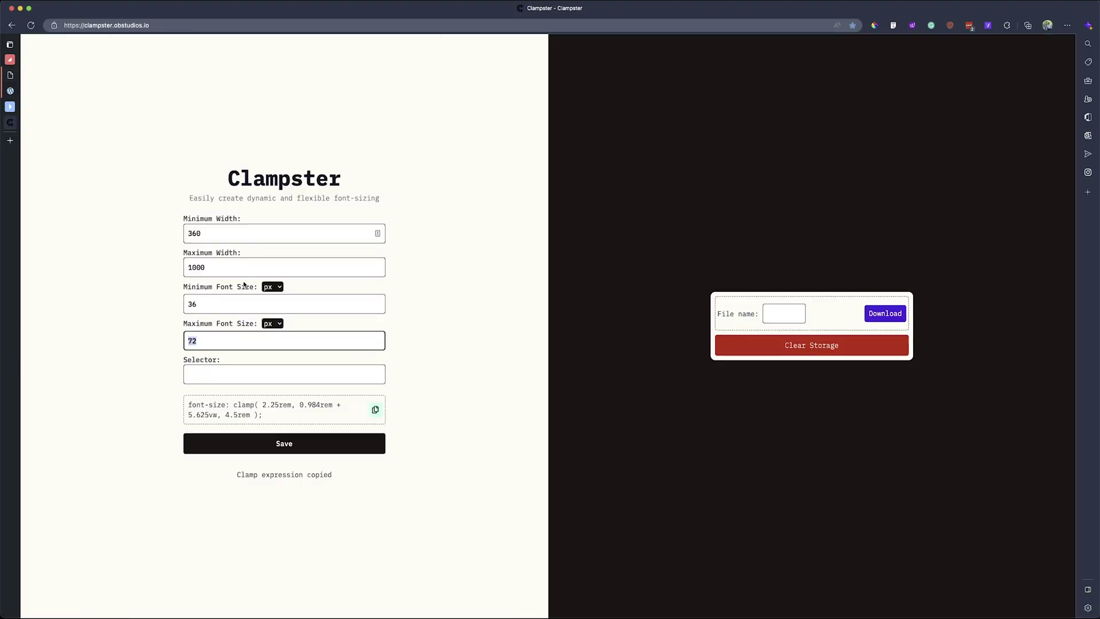
{"action": "left_click", "coordinate": [145, 223]}
{"action": "left_click", "coordinate": [217, 231]}
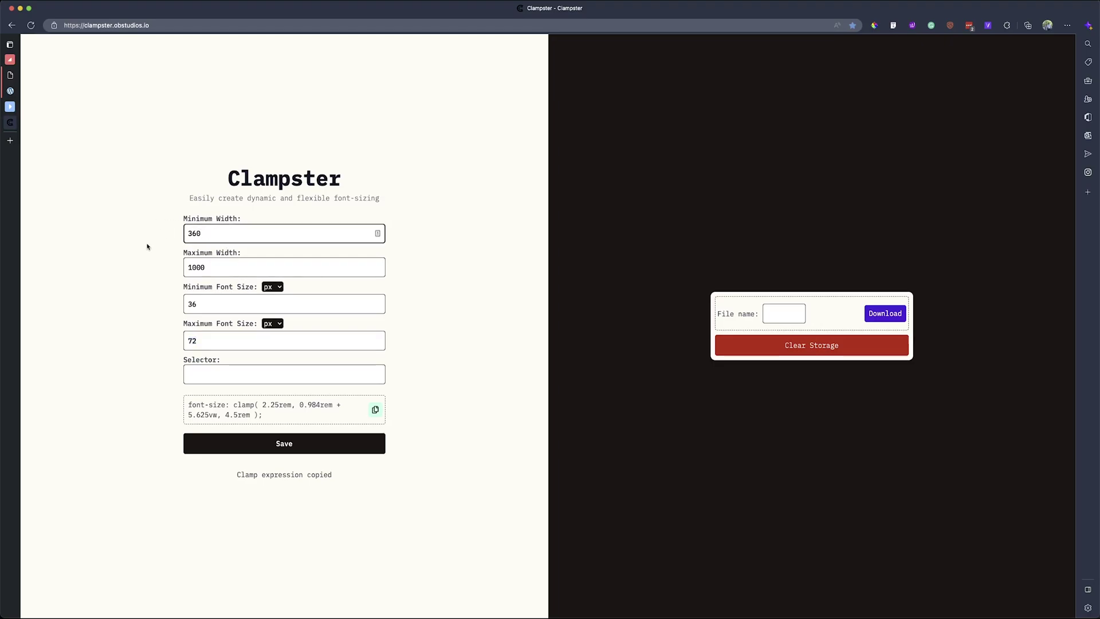
{"action": "left_click", "coordinate": [231, 268]}
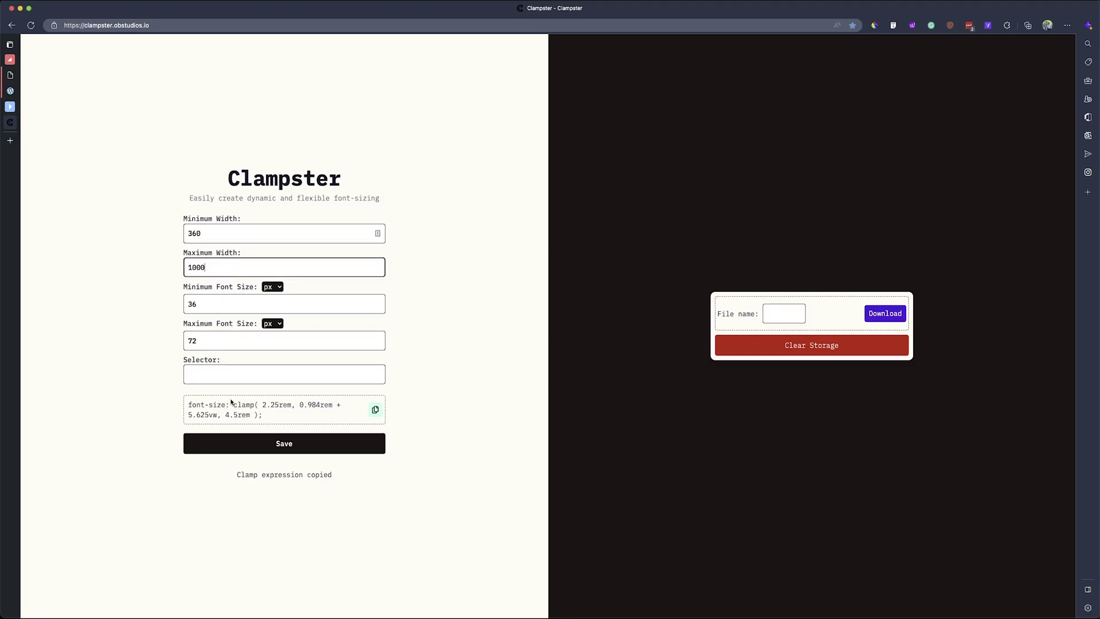
{"action": "left_click_drag", "start_coordinate": [234, 406], "coordinate": [262, 416]}
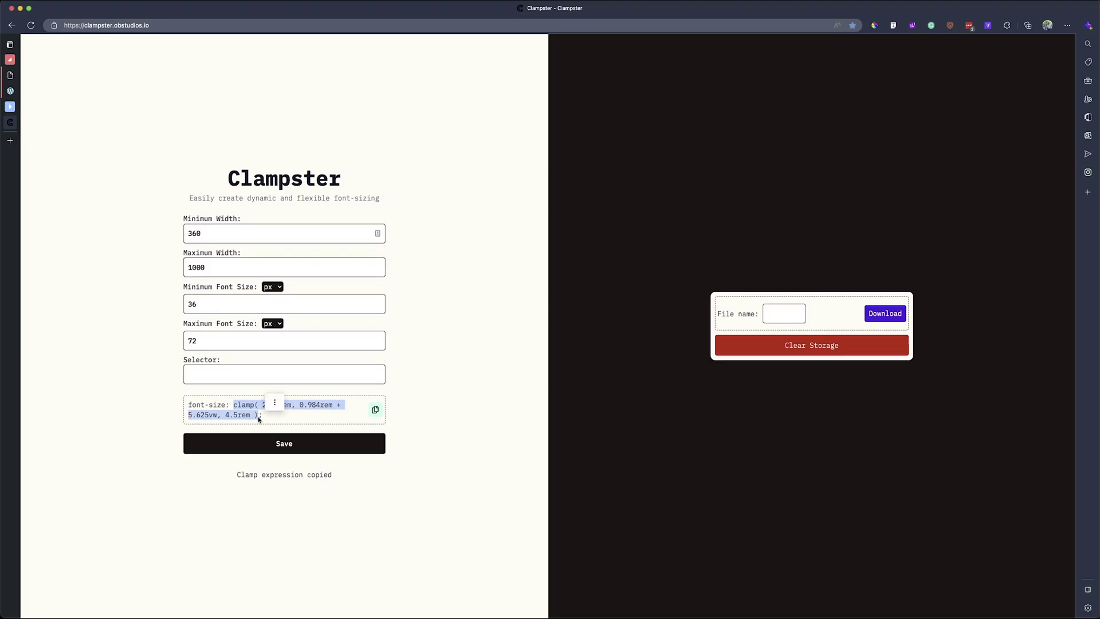
{"action": "left_click", "coordinate": [321, 421]}
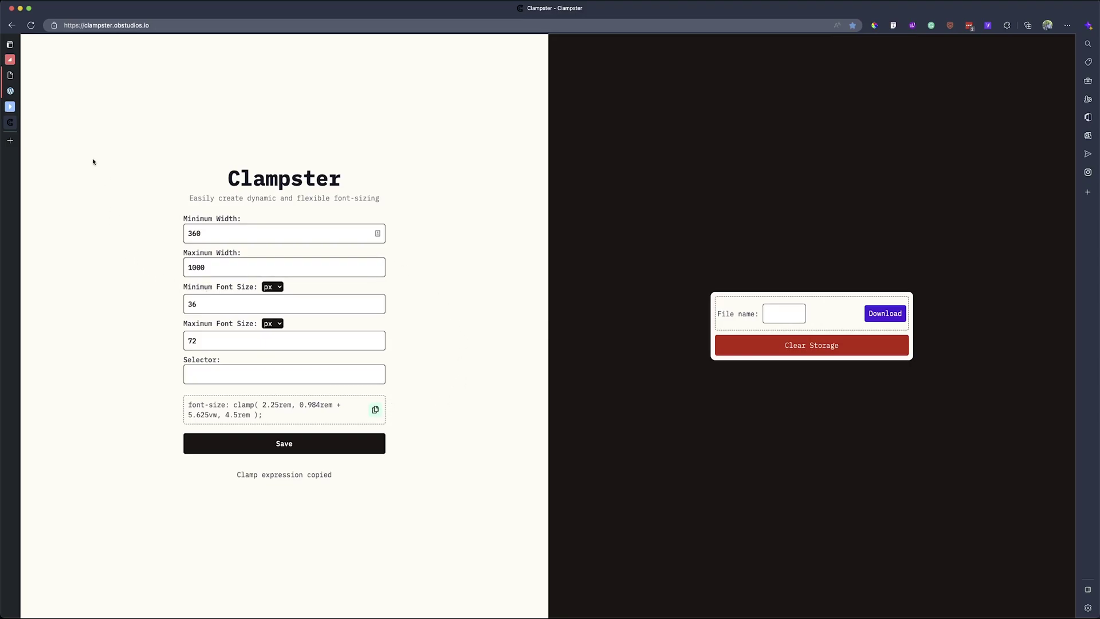
In Elementor, delete the clamp Size value from the Mauris A Diam heading's Typography settings.
{"action": "mouse_move", "coordinate": [16, 117]}
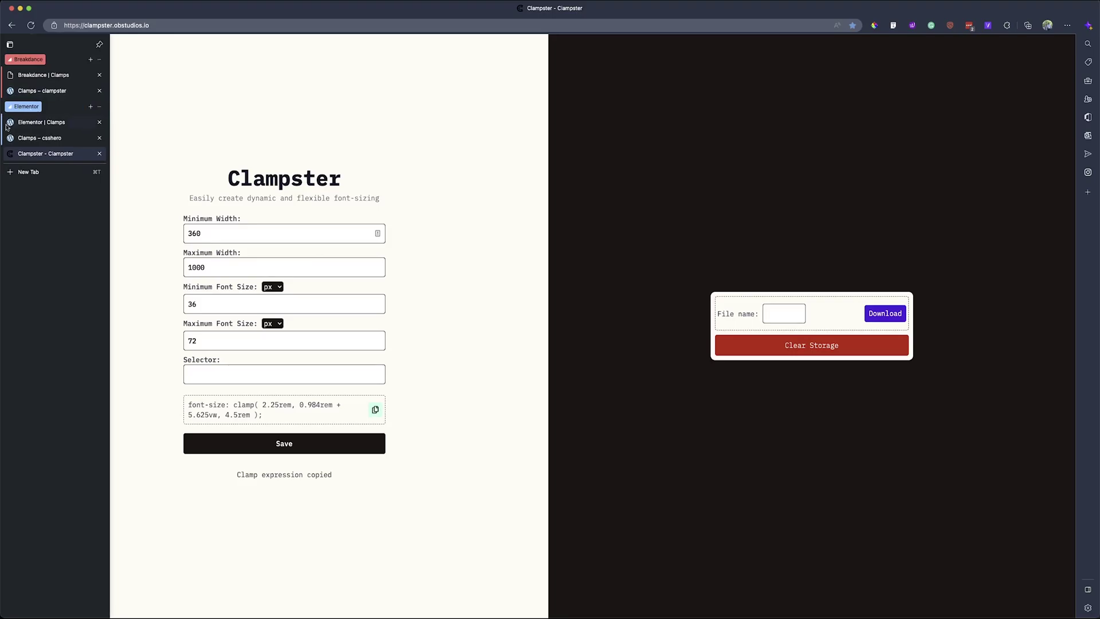
{"action": "left_click", "coordinate": [51, 128]}
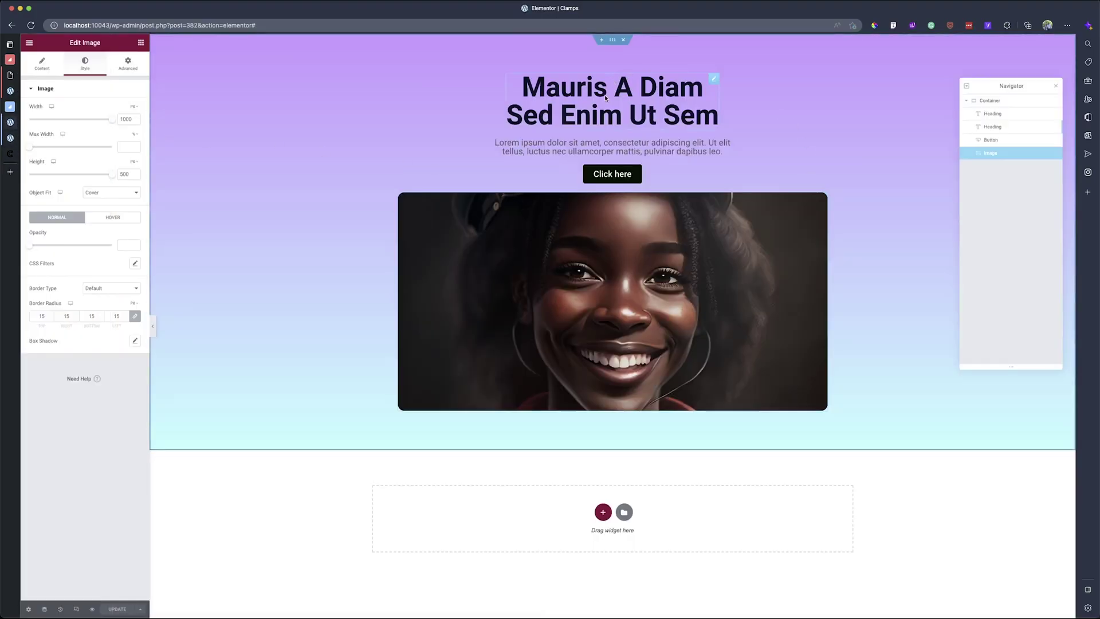
{"action": "left_click", "coordinate": [135, 128]}
{"action": "left_click", "coordinate": [135, 128]}
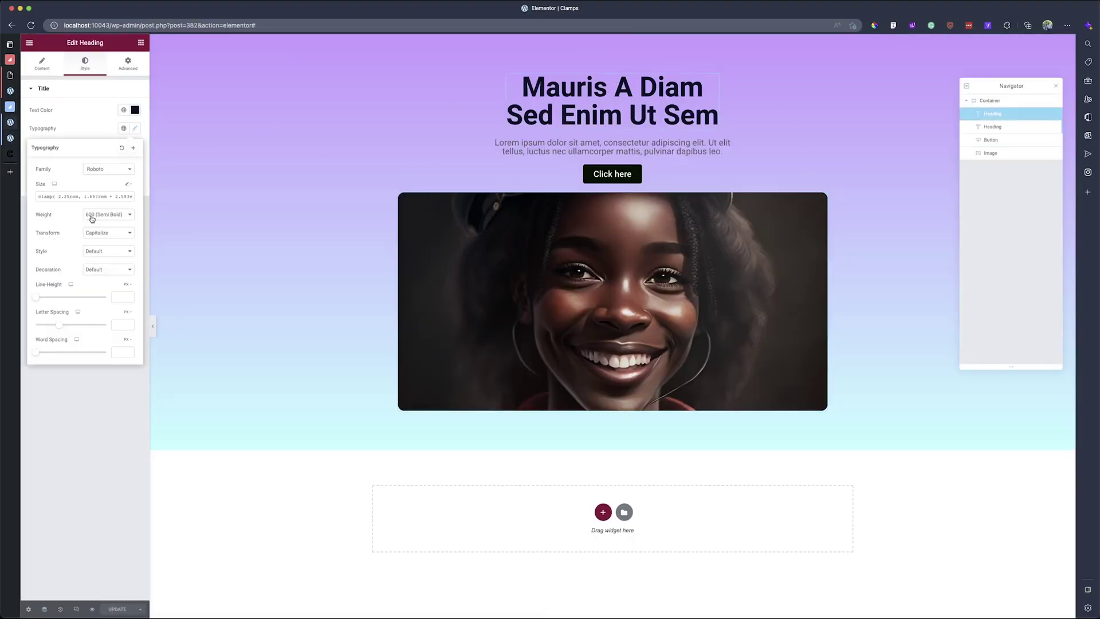
{"action": "triple_click", "coordinate": [68, 196]}
{"action": "key", "text": "BackSpace"}
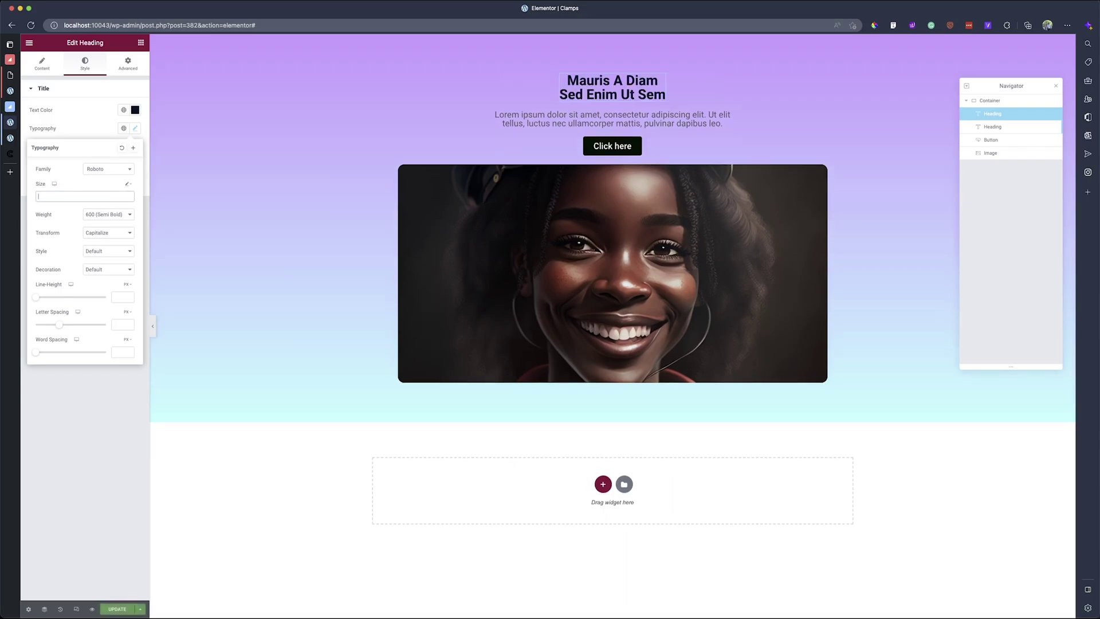
{"action": "left_click", "coordinate": [654, 91]}
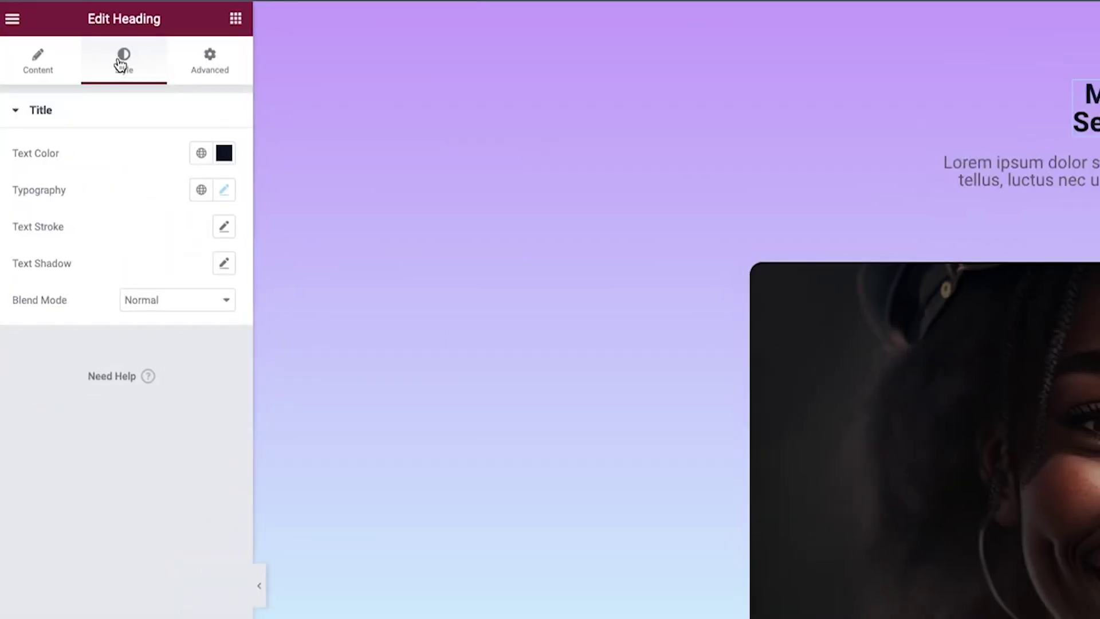
Set the Mauris A Diam heading's font size to 72 px.
{"action": "left_click", "coordinate": [224, 191]}
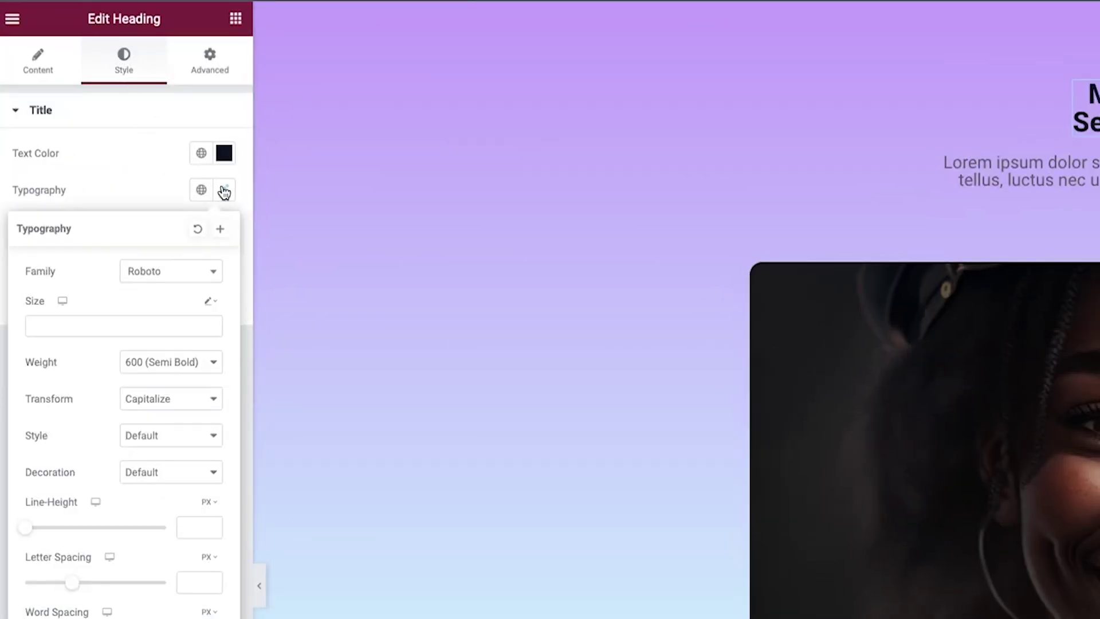
{"action": "left_click", "coordinate": [215, 300]}
{"action": "left_click", "coordinate": [216, 307]}
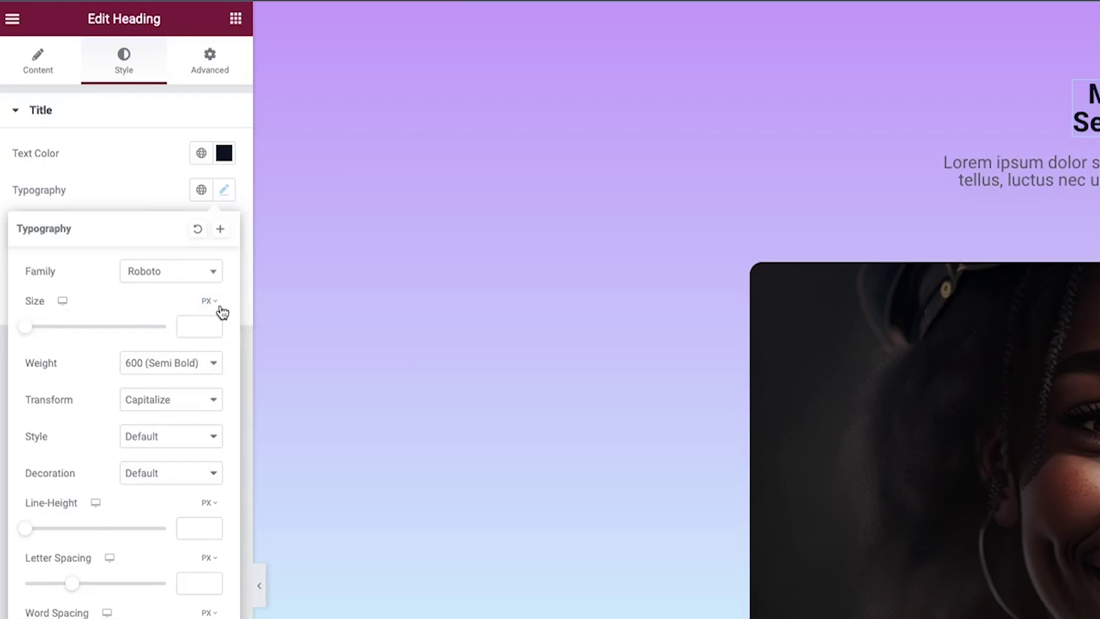
{"action": "left_click", "coordinate": [204, 326]}
{"action": "type", "text": "72"}
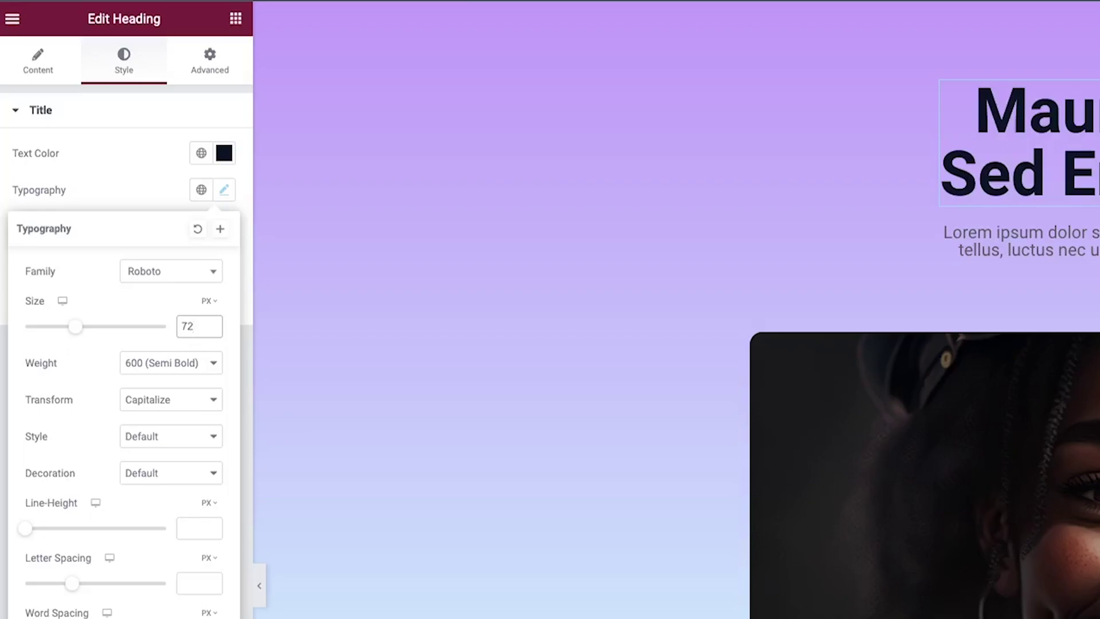
Switch the Size unit to custom and paste the copied clamp expression over 72.
{"action": "left_click", "coordinate": [207, 303]}
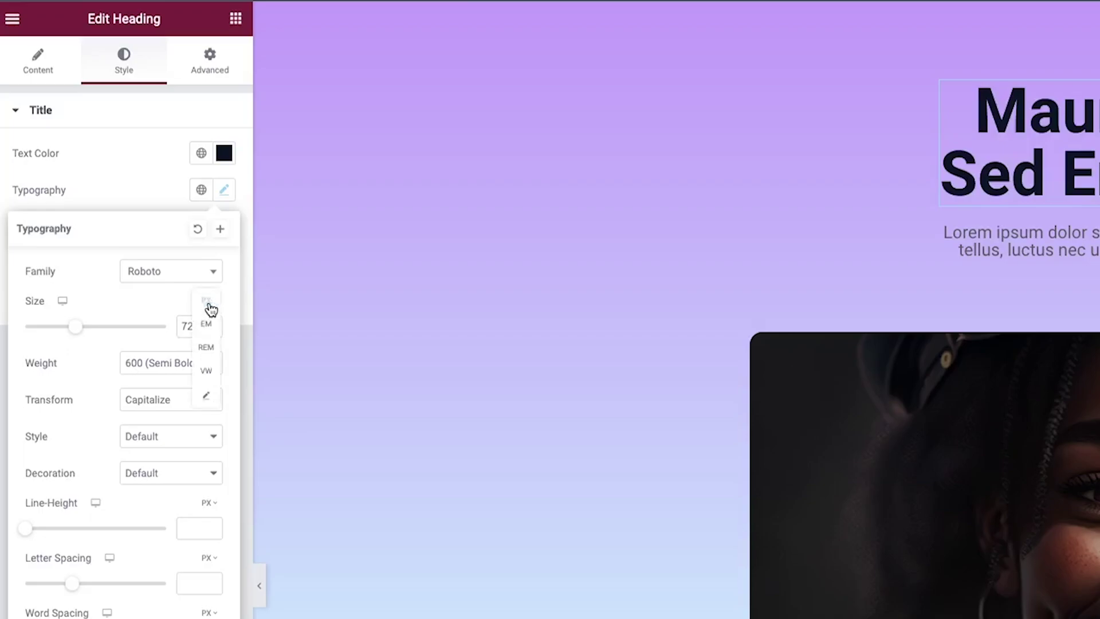
{"action": "left_click", "coordinate": [207, 397]}
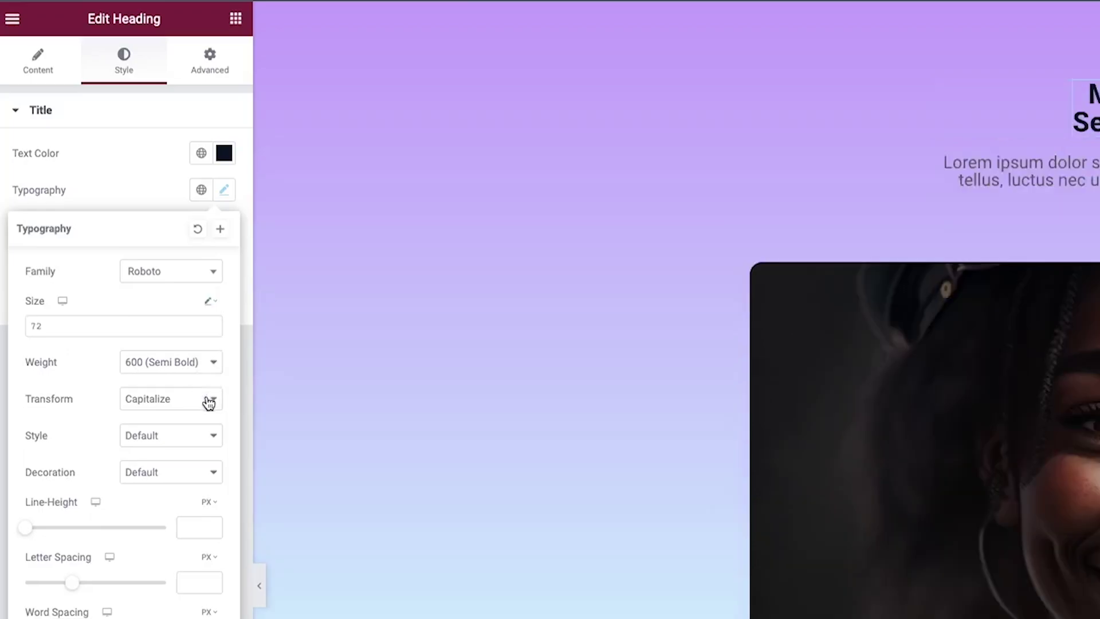
{"action": "double_click", "coordinate": [117, 321]}
{"action": "key", "text": "ctrl+v"}
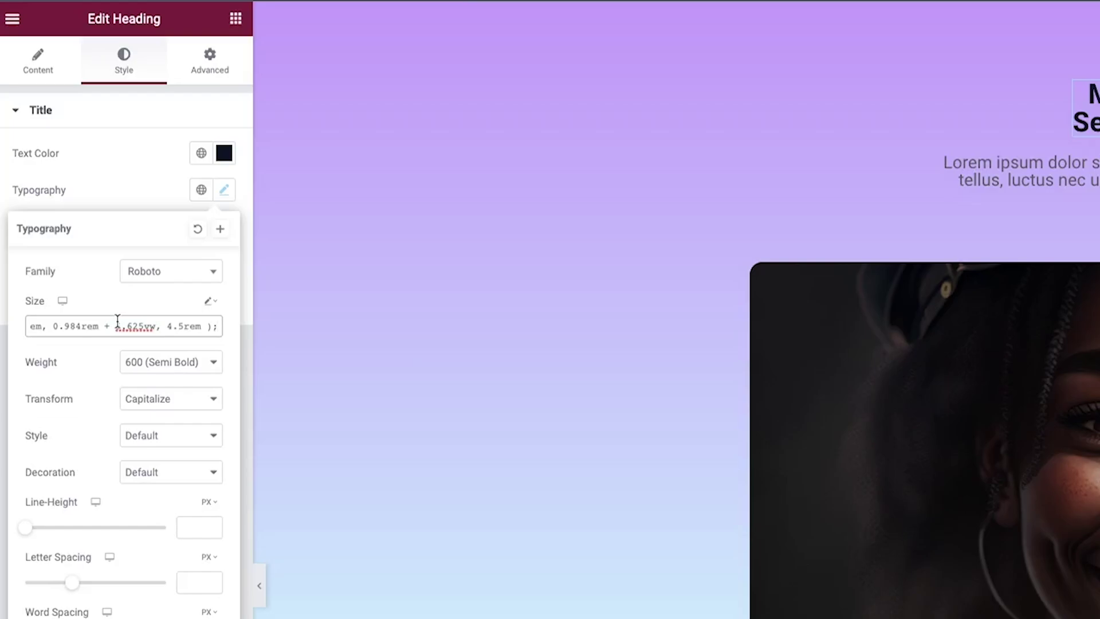
Remove the 'font-size:' prefix so the Size reads clamp( 2.25rem, 0.984rem + 5.625vw, 4.5rem ).
{"action": "left_click", "coordinate": [117, 322]}
{"action": "key", "text": "Home"}
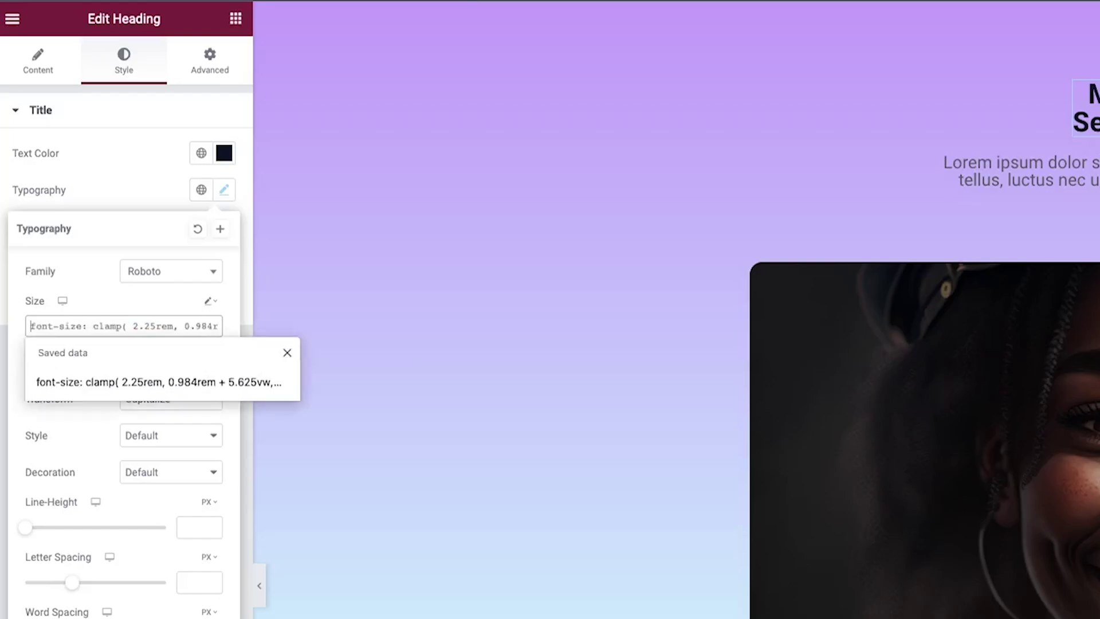
{"action": "key", "text": "Escape"}
{"action": "key", "text": "Right"}
{"action": "key", "text": "Right"}
{"action": "key", "text": "Right"}
{"action": "key", "text": "Right"}
{"action": "key", "text": "Right"}
{"action": "key", "text": "Right"}
{"action": "key", "text": "Right"}
{"action": "key", "text": "Right"}
{"action": "key", "text": "Right"}
{"action": "key", "text": "Right"}
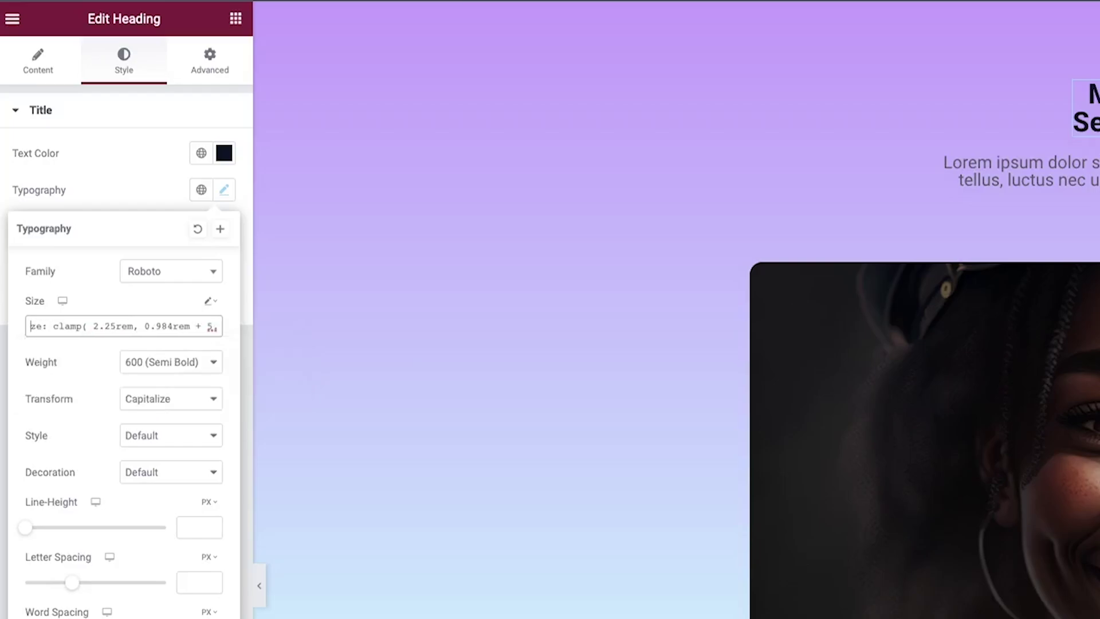
{"action": "key", "text": "BackSpace"}
{"action": "key", "text": "BackSpace"}
{"action": "key", "text": "BackSpace"}
{"action": "key", "text": "BackSpace"}
{"action": "key", "text": "BackSpace"}
{"action": "key", "text": "BackSpace"}
{"action": "key", "text": "BackSpace"}
{"action": "key", "text": "BackSpace"}
{"action": "key", "text": "BackSpace"}
{"action": "key", "text": "BackSpace"}
{"action": "key", "text": "BackSpace"}
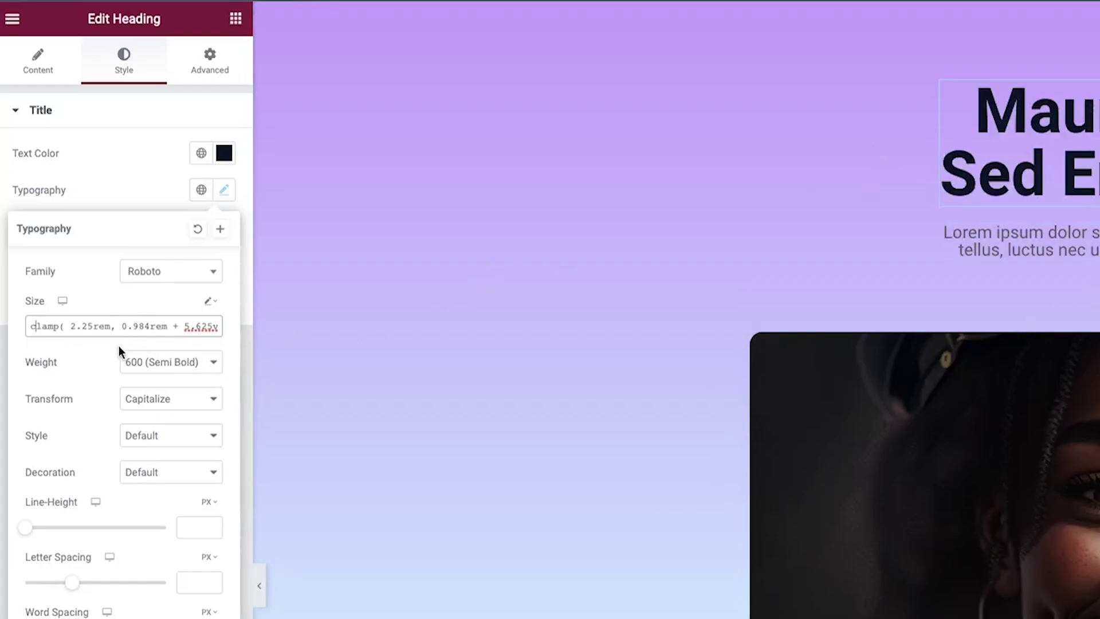
{"action": "triple_click", "coordinate": [84, 323]}
{"action": "key", "text": "BackSpace"}
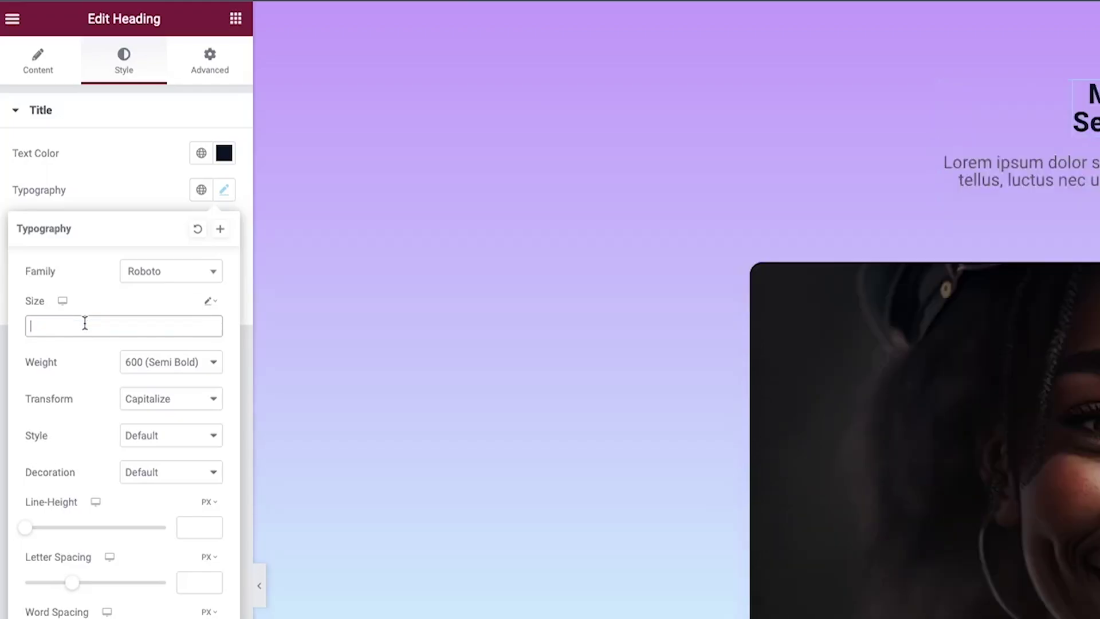
{"action": "type", "text": "rem, 0.98rem + 5.625vw, 4.5rem )"}
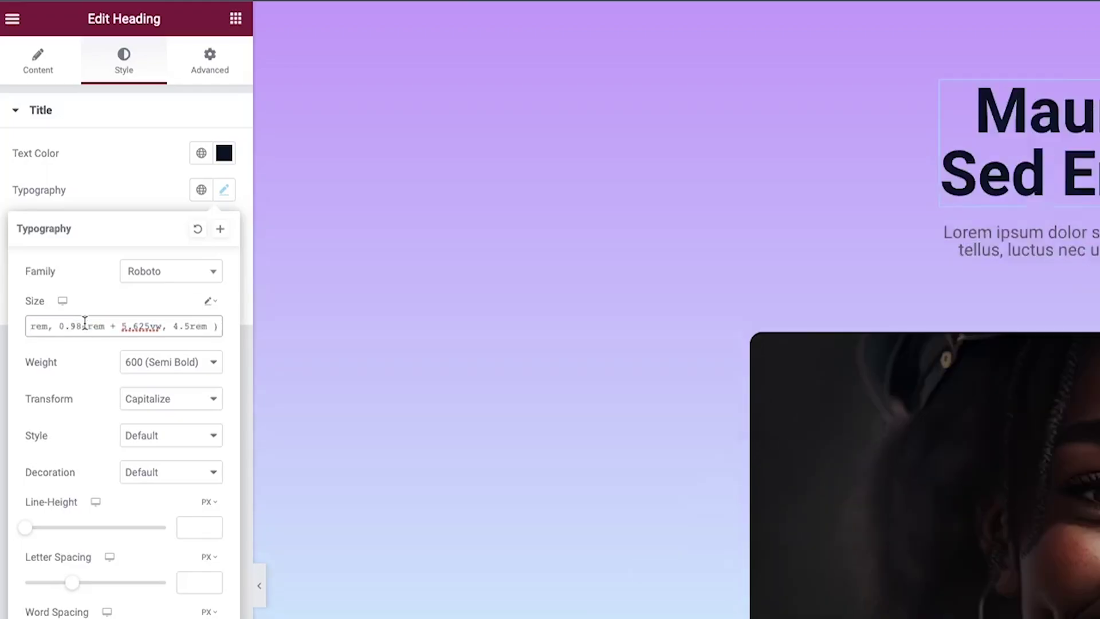
{"action": "left_click", "coordinate": [579, 192]}
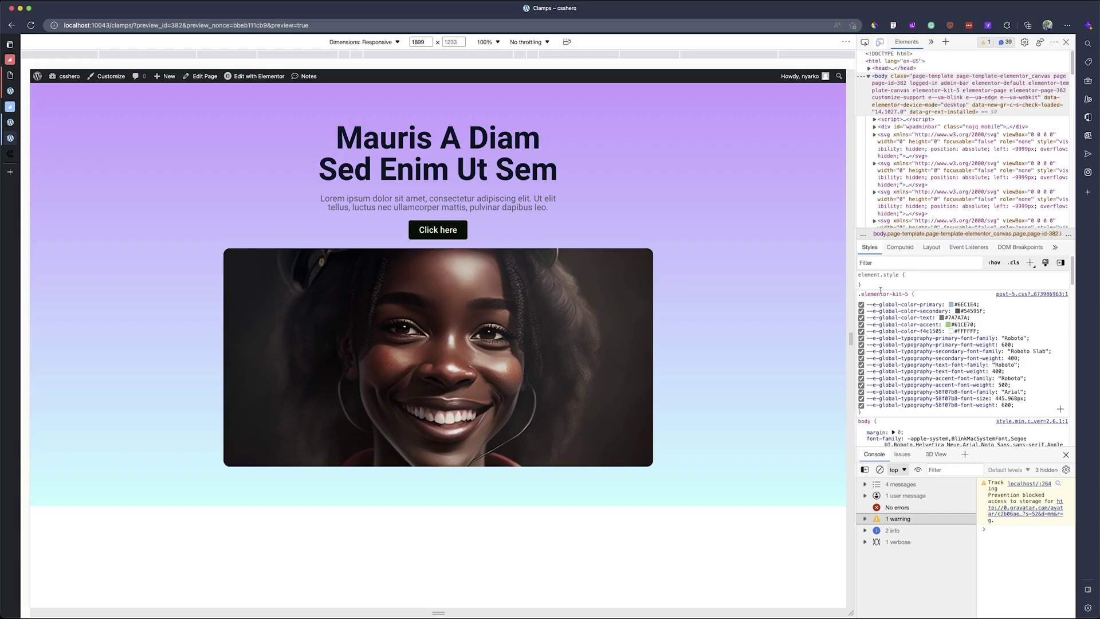
Give the page preview more room and resize the responsive viewport to 621 px wide.
{"action": "left_click_drag", "start_coordinate": [855, 289], "coordinate": [968, 289]}
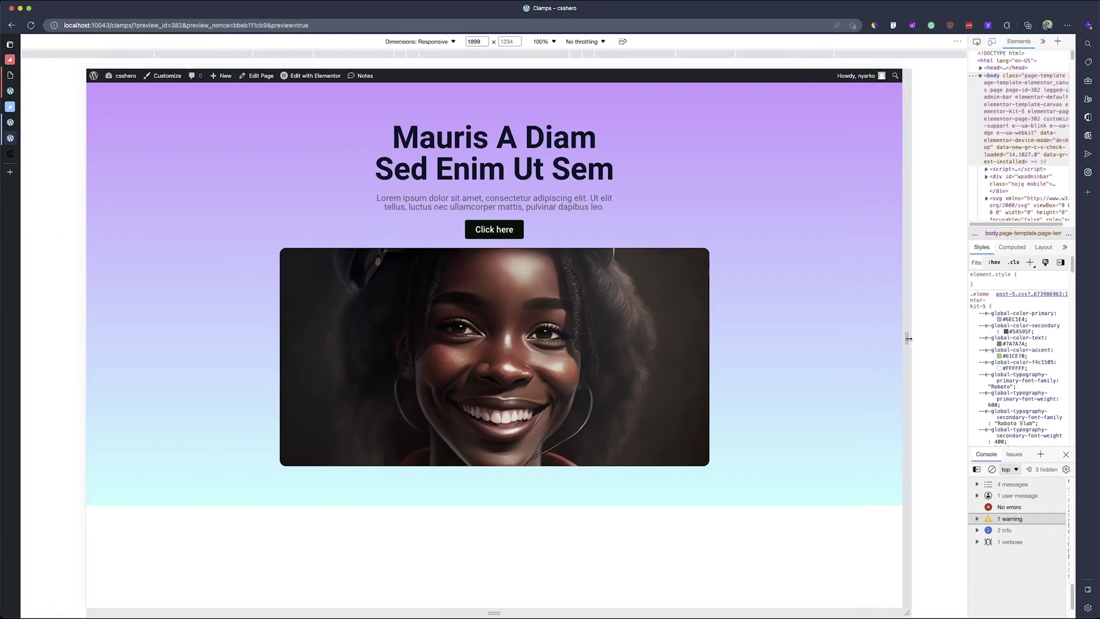
{"action": "left_click_drag", "start_coordinate": [908, 339], "coordinate": [632, 332]}
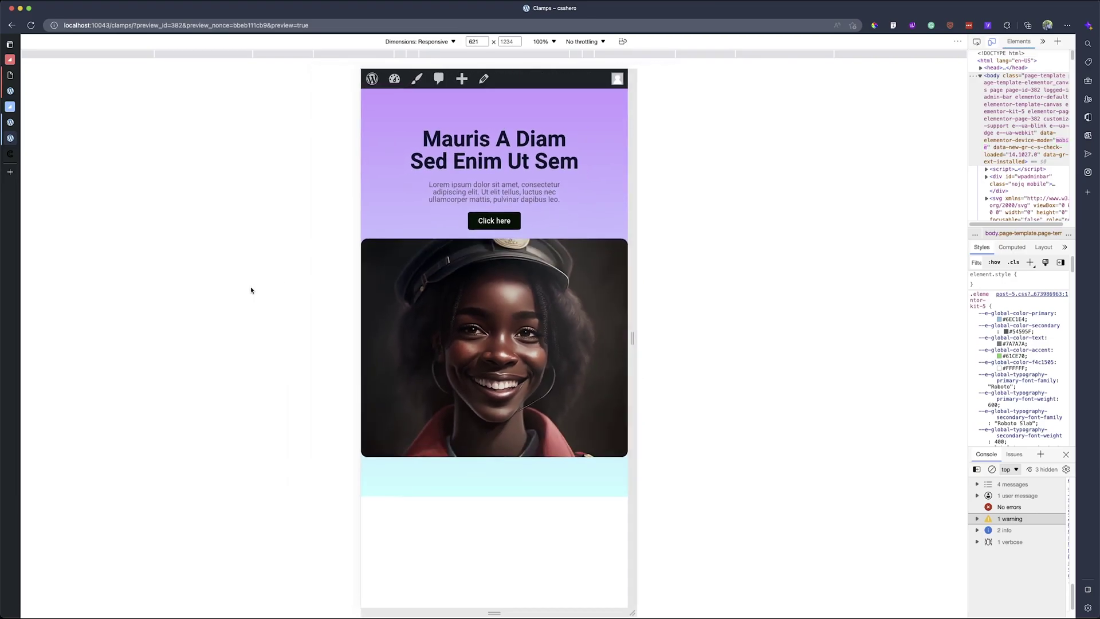
Check the 36 px minimum in Clampster, then stretch the preview viewport to 2160 px wide.
{"action": "left_click", "coordinate": [10, 153]}
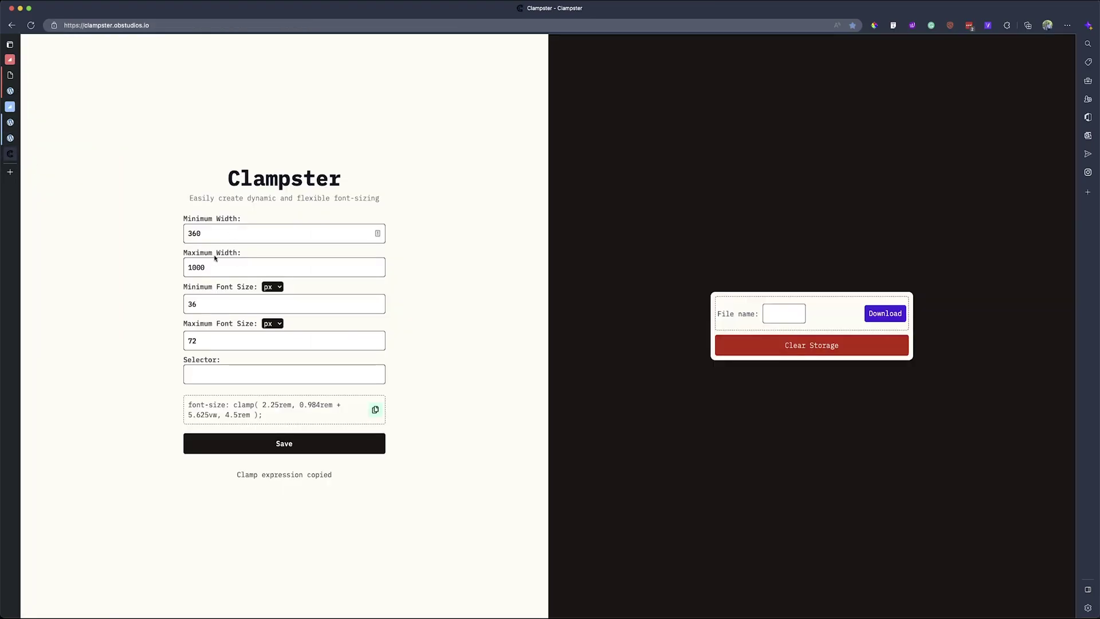
{"action": "double_click", "coordinate": [192, 304]}
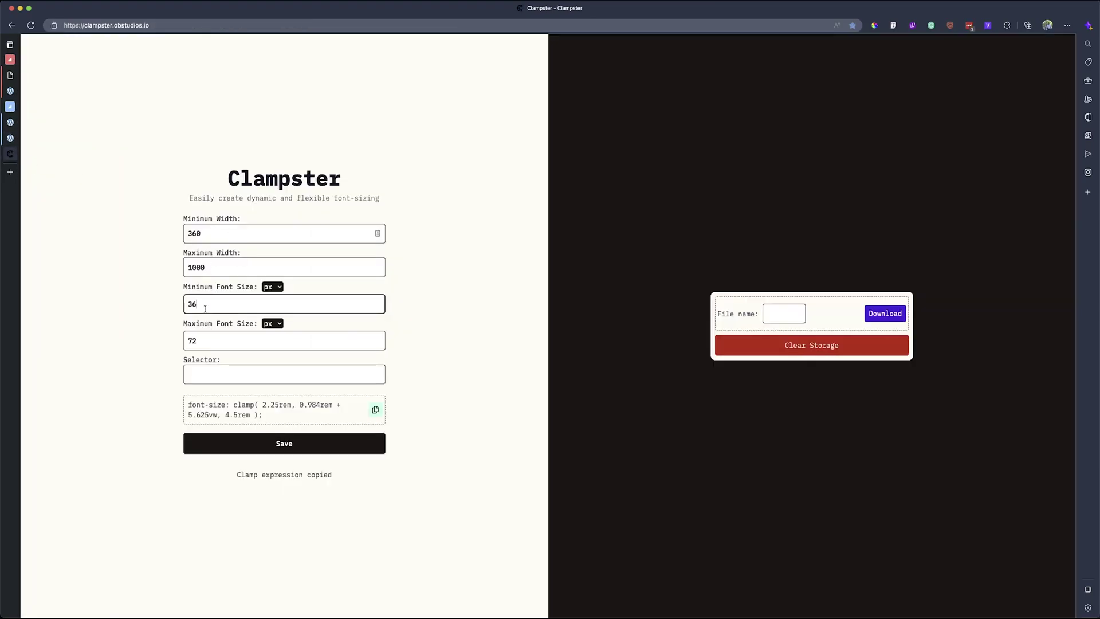
{"action": "left_click", "coordinate": [15, 138]}
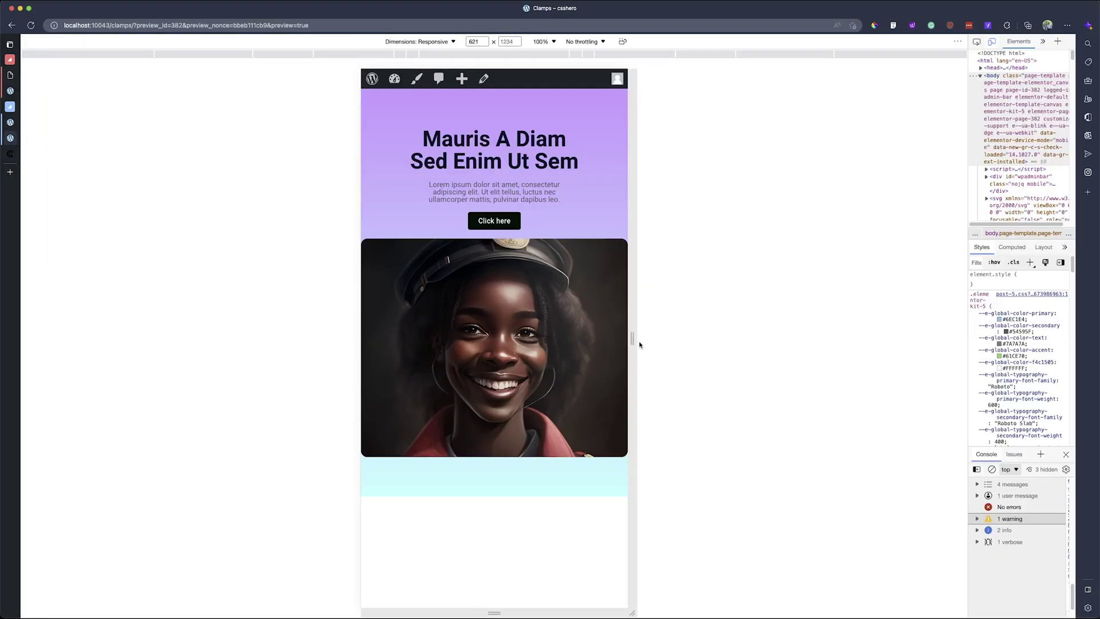
{"action": "left_click_drag", "start_coordinate": [639, 345], "coordinate": [963, 338]}
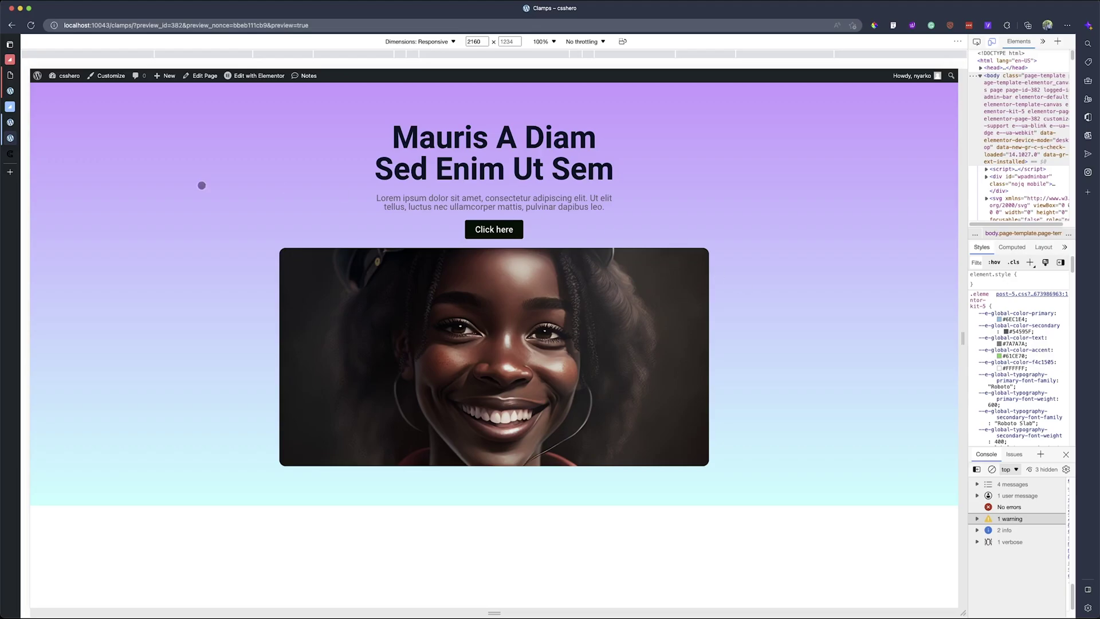
Save the 360–1000 px widths, 36–72 px sizes and clamp output in Clampster.
{"action": "left_click", "coordinate": [20, 157]}
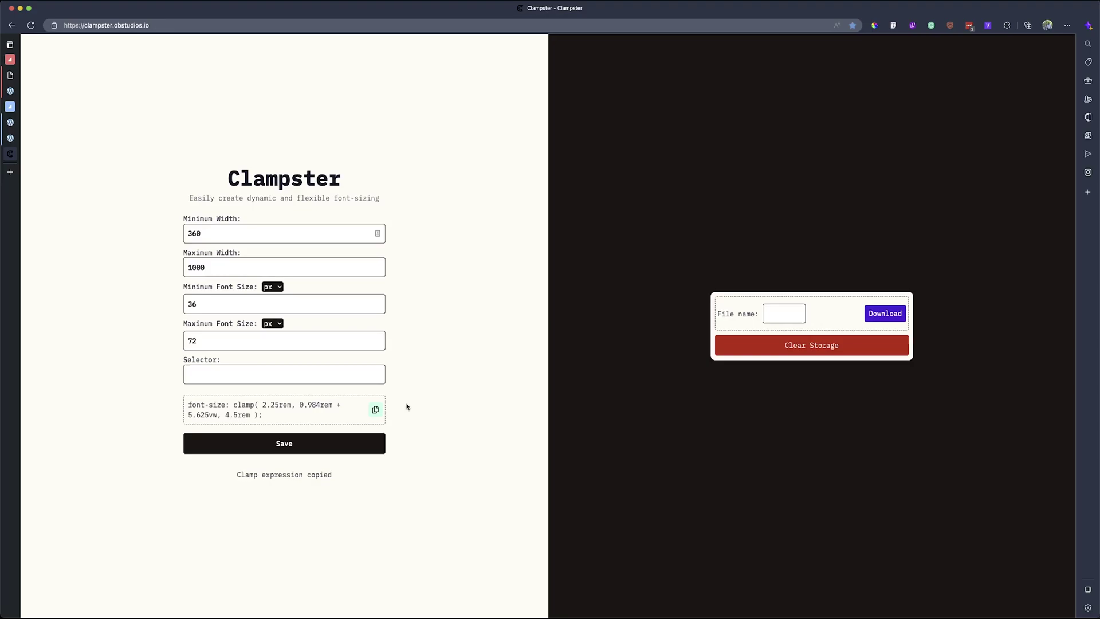
{"action": "left_click", "coordinate": [304, 446]}
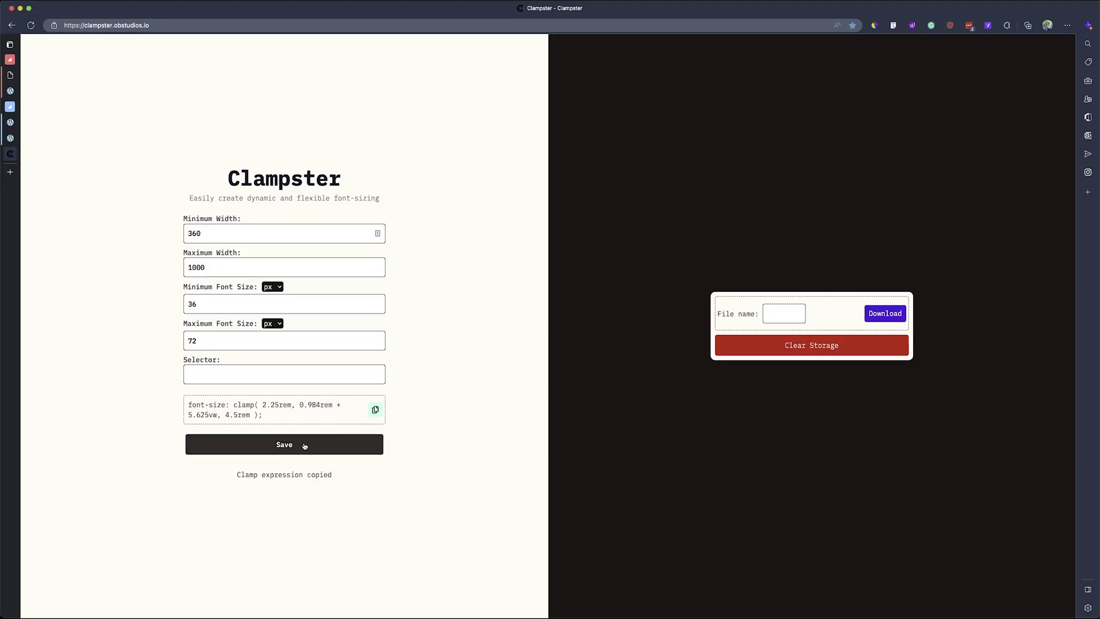